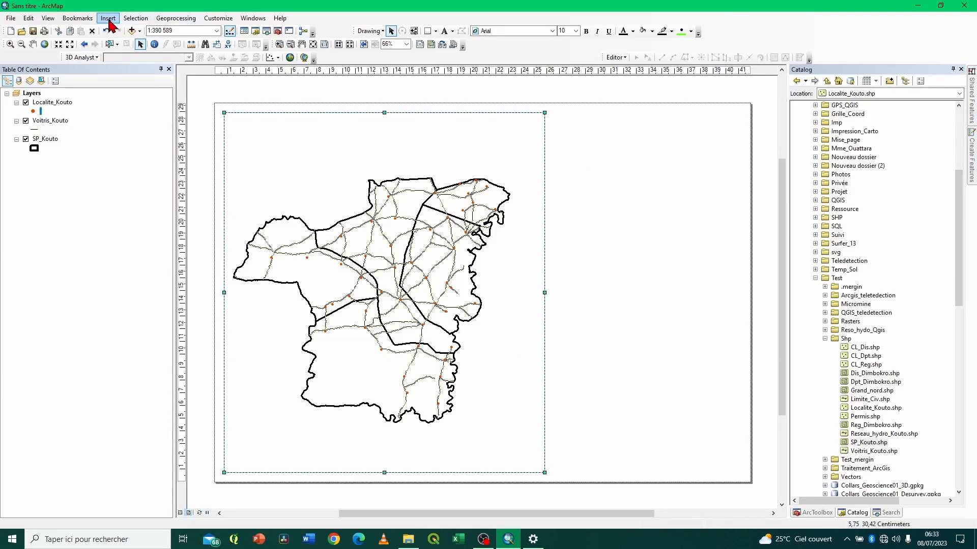
Insert a Current Date dynamic text element and place it in the blank page area beside the map frame
{"action": "left_click", "coordinate": [110, 21]}
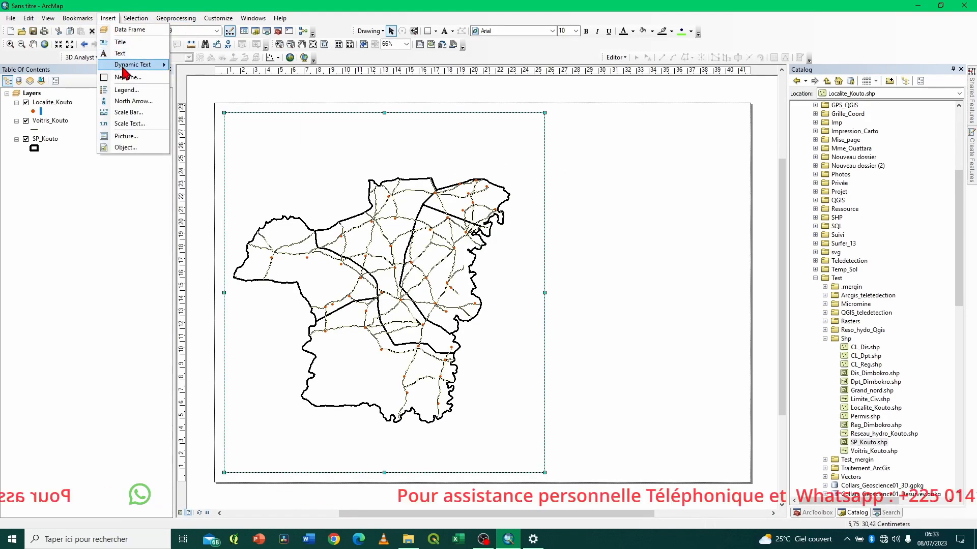
{"action": "mouse_move", "coordinate": [124, 66]}
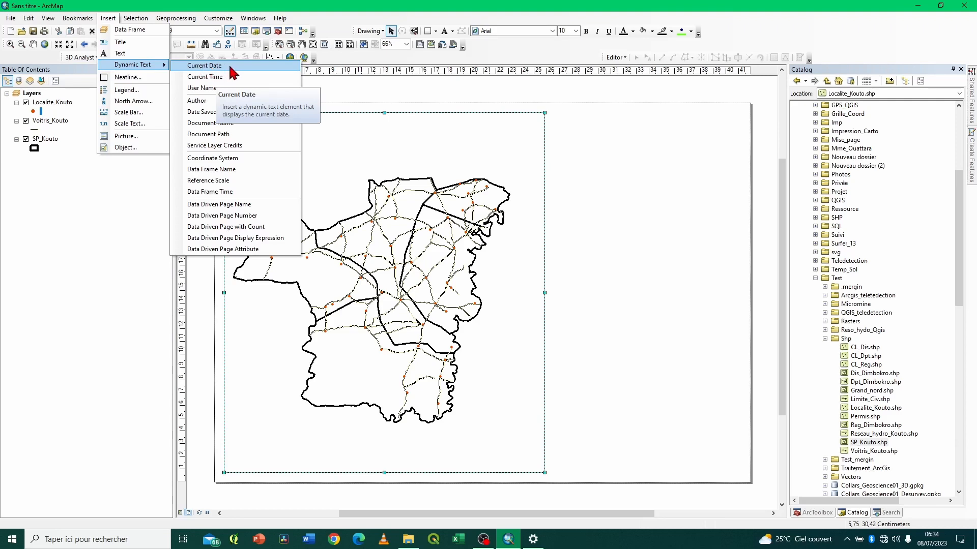
{"action": "left_click", "coordinate": [231, 67]}
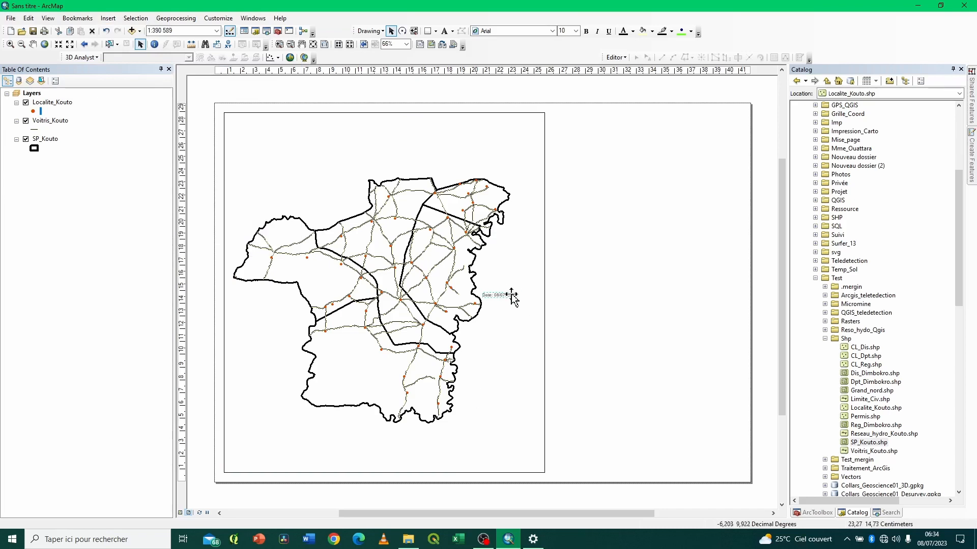
{"action": "left_click_drag", "start_coordinate": [512, 294], "coordinate": [656, 197]}
Style the date text with the Country 1 symbol at size 35 and shift it slightly up toward the map frame
{"action": "double_click", "coordinate": [655, 197]}
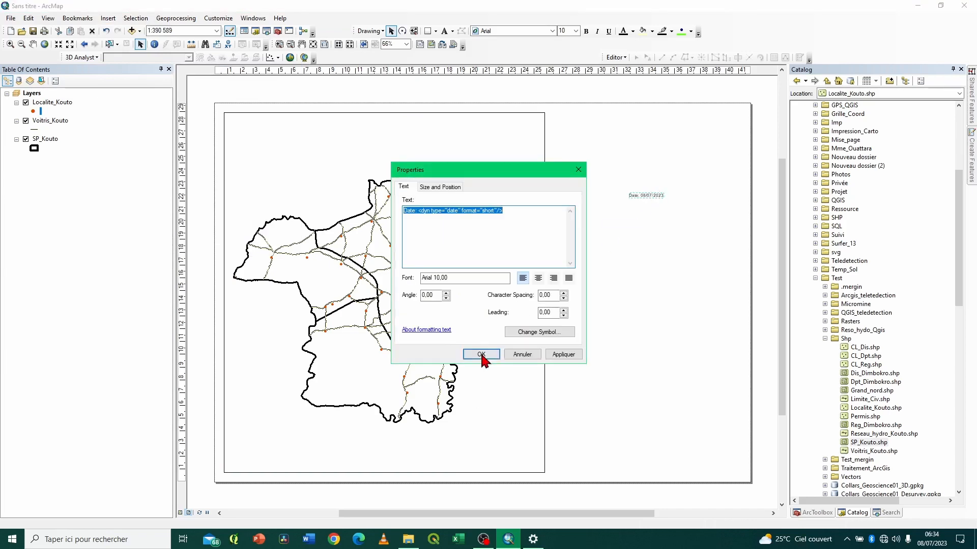
{"action": "left_click", "coordinate": [543, 334]}
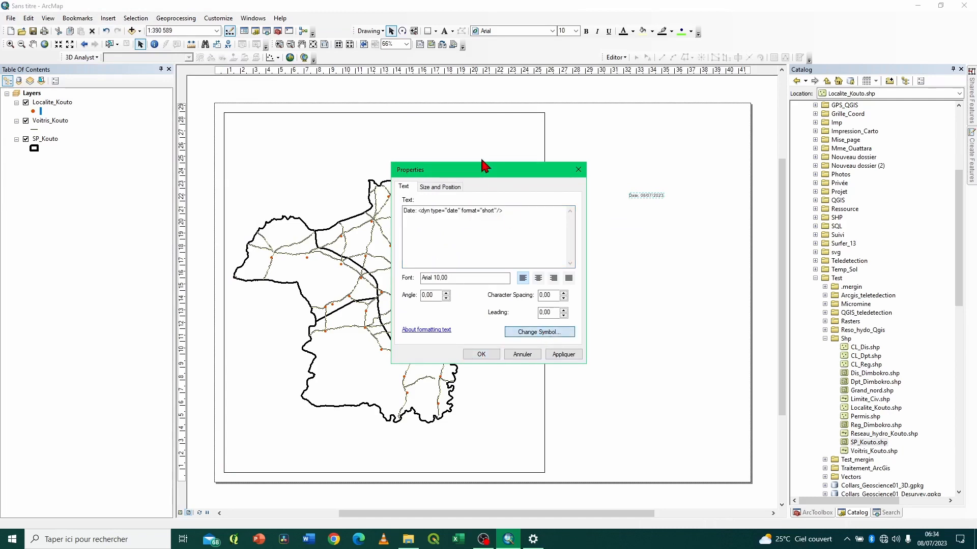
{"action": "left_click", "coordinate": [368, 162]}
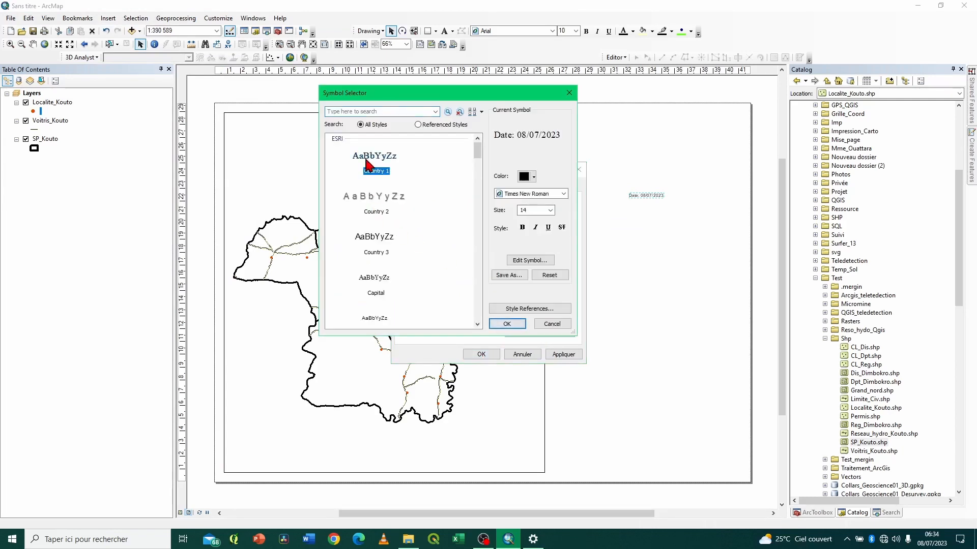
{"action": "double_click", "coordinate": [521, 210]}
{"action": "type", "text": "25"}
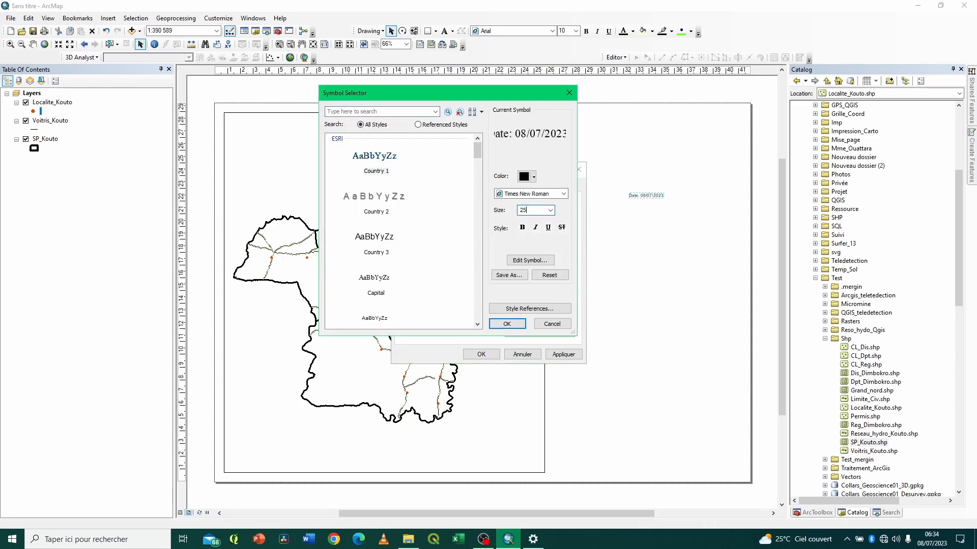
{"action": "key", "text": "BackSpace"}
{"action": "key", "text": "BackSpace"}
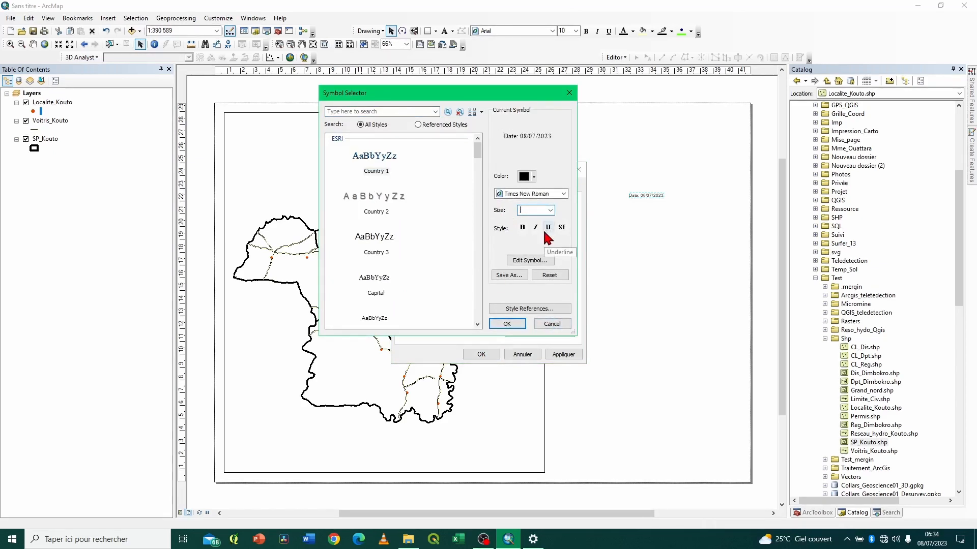
{"action": "type", "text": "35"}
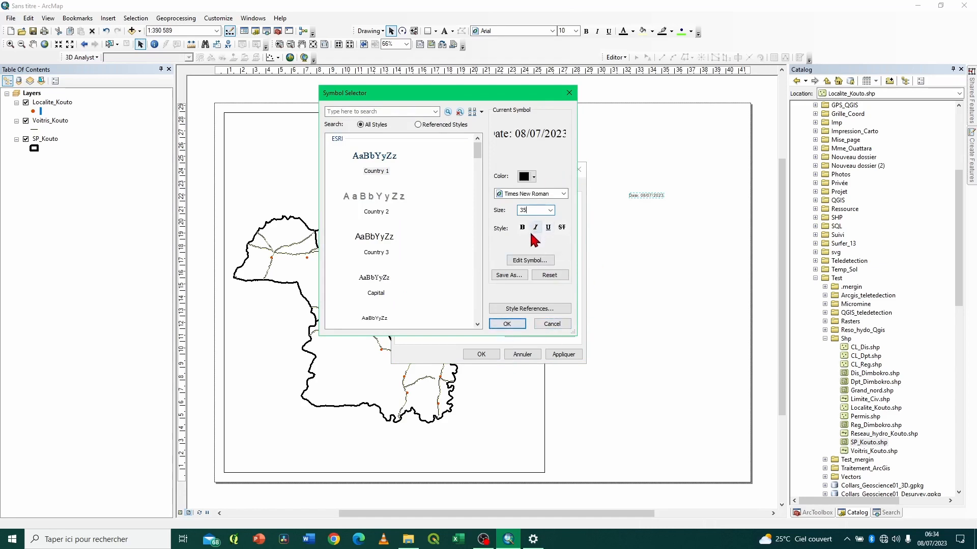
{"action": "left_click", "coordinate": [504, 326]}
{"action": "left_click", "coordinate": [560, 356]}
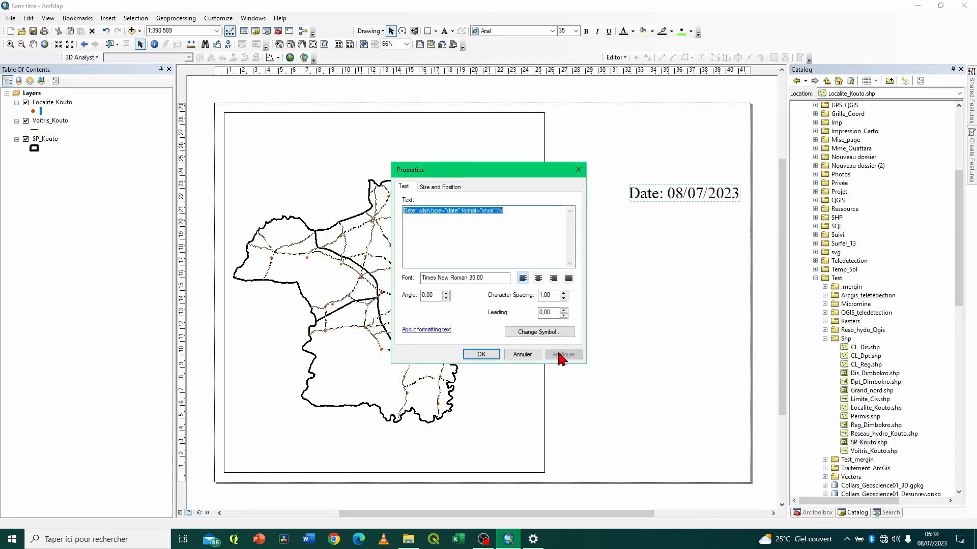
{"action": "left_click", "coordinate": [480, 355]}
{"action": "left_click_drag", "start_coordinate": [688, 195], "coordinate": [654, 182]}
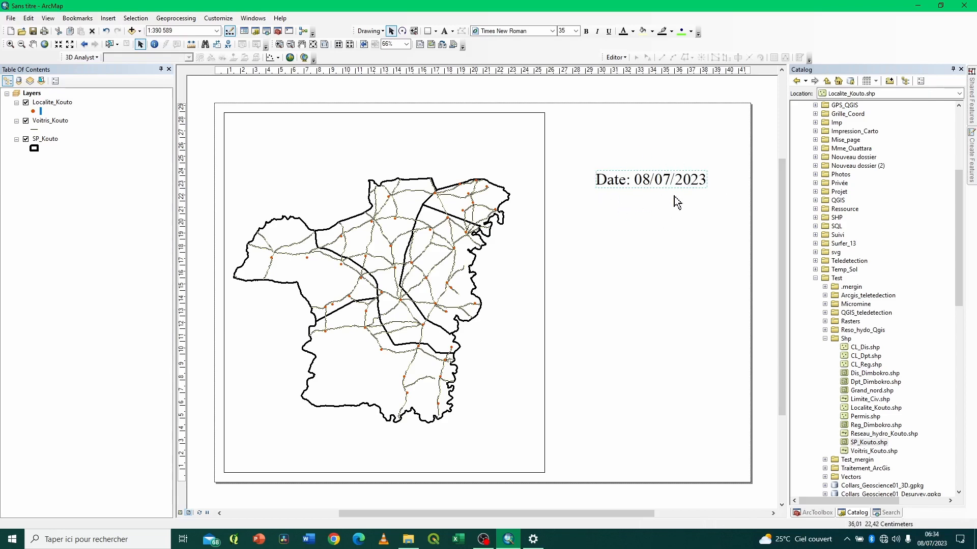
Switch to Windows Settings, turn off automatic time setting and manually change the system date to 17 août 2023
{"action": "left_click", "coordinate": [533, 539]}
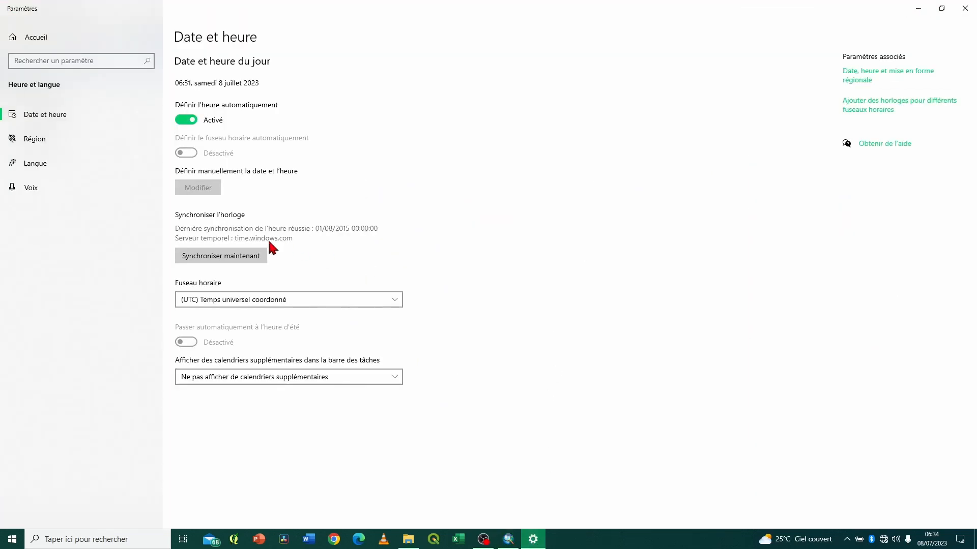
{"action": "left_click", "coordinate": [182, 124]}
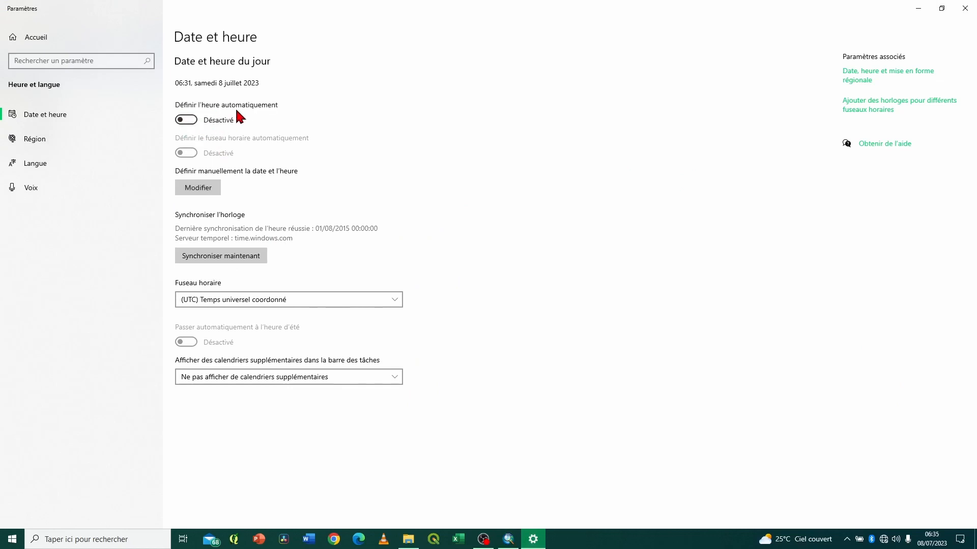
{"action": "left_click", "coordinate": [202, 191]}
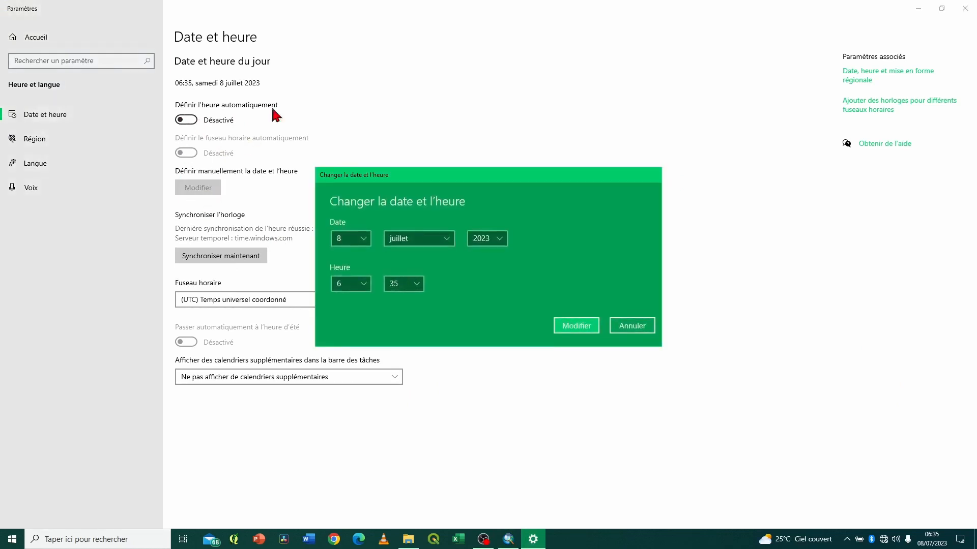
{"action": "left_click", "coordinate": [364, 240]}
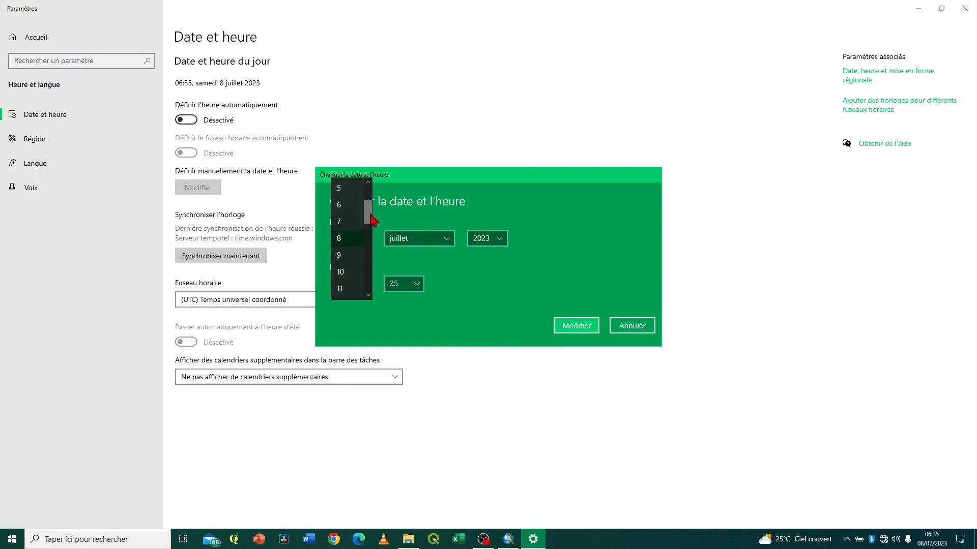
{"action": "left_click_drag", "start_coordinate": [369, 215], "coordinate": [375, 237]}
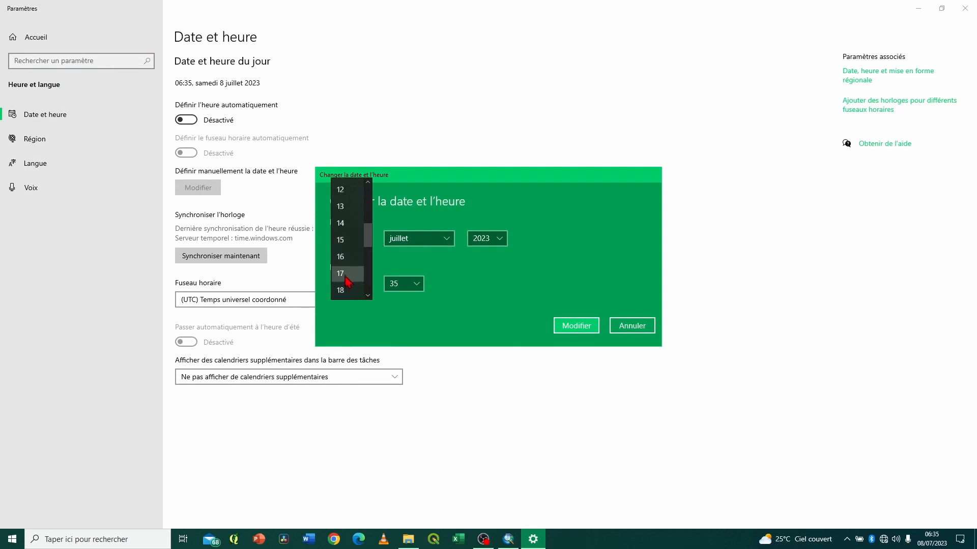
{"action": "left_click", "coordinate": [350, 274]}
{"action": "left_click", "coordinate": [450, 243]}
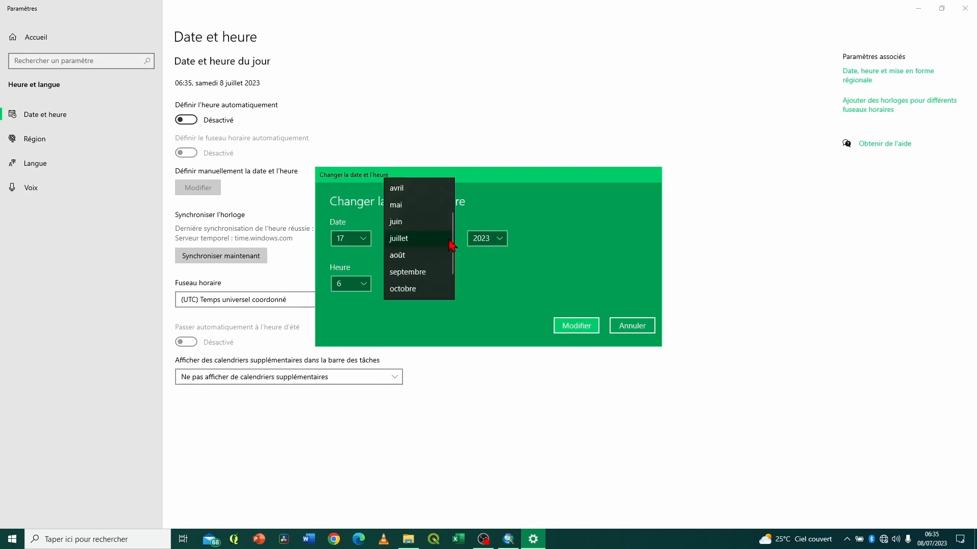
{"action": "left_click", "coordinate": [417, 258]}
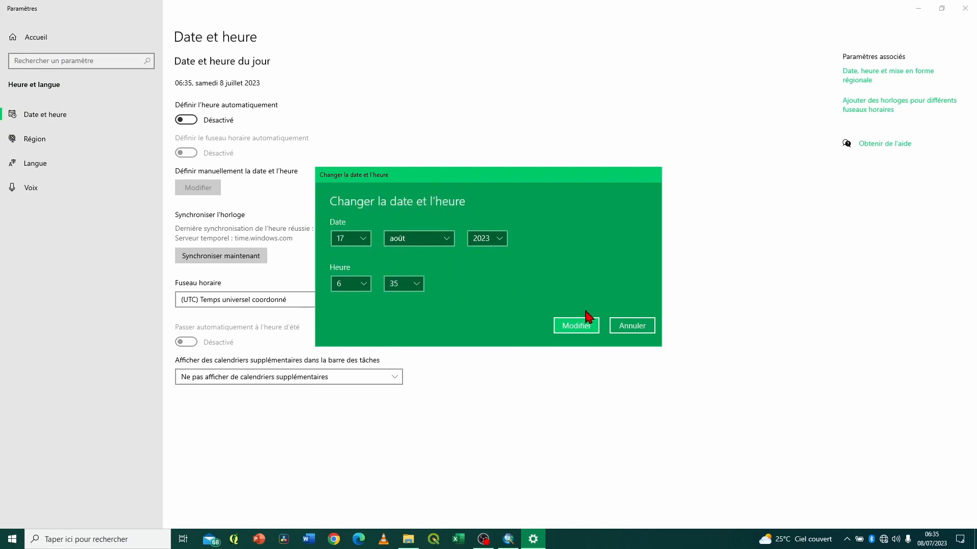
{"action": "left_click", "coordinate": [585, 329]}
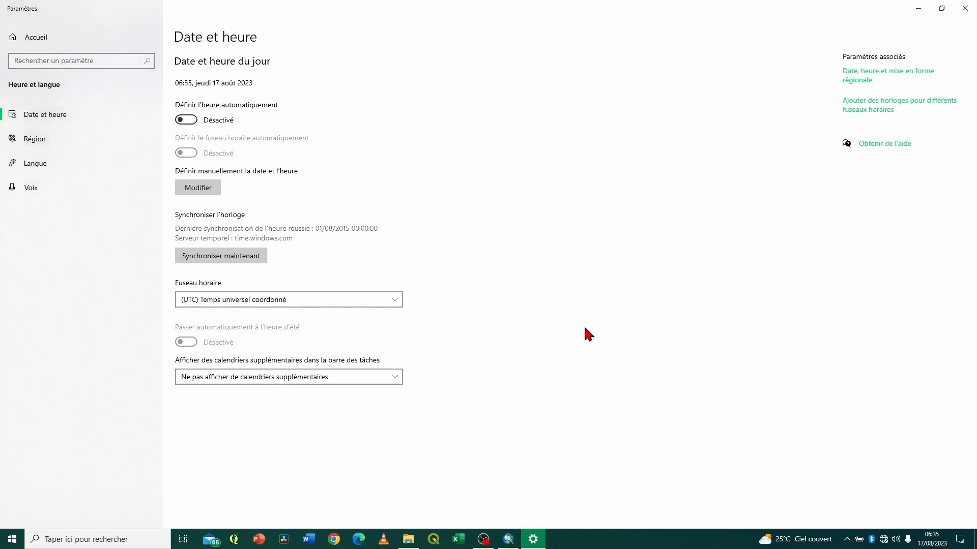
Return to ArcMap and compare the layout's date text with the system date
{"action": "mouse_move", "coordinate": [938, 545]}
{"action": "left_click", "coordinate": [508, 539]}
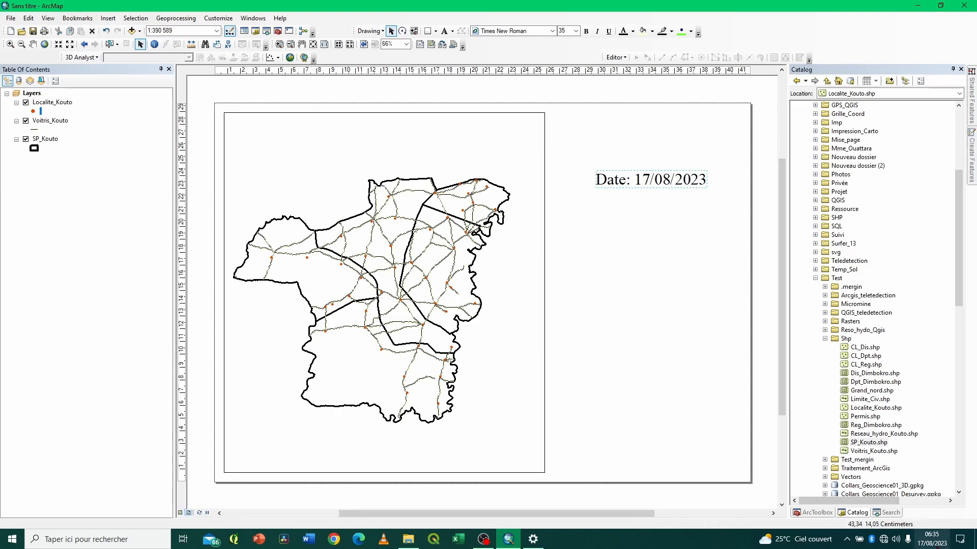
{"action": "mouse_move", "coordinate": [928, 546]}
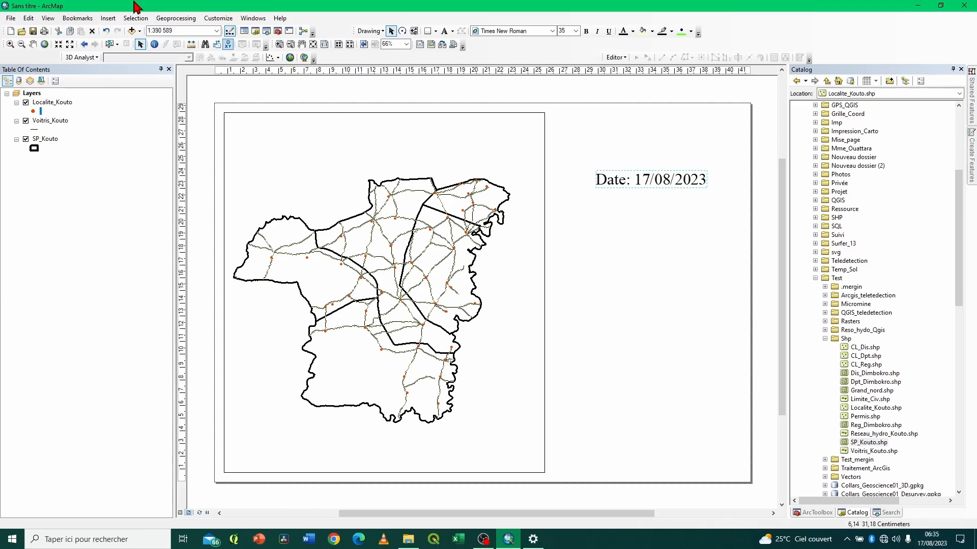
Insert a Current Time dynamic text element and place it on the blank page area below the date
{"action": "left_click", "coordinate": [104, 19]}
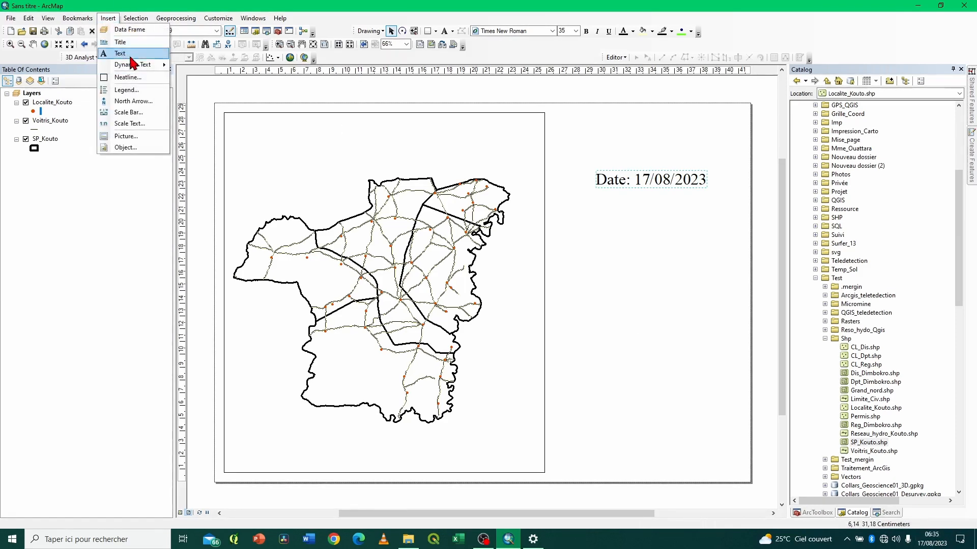
{"action": "mouse_move", "coordinate": [138, 67]}
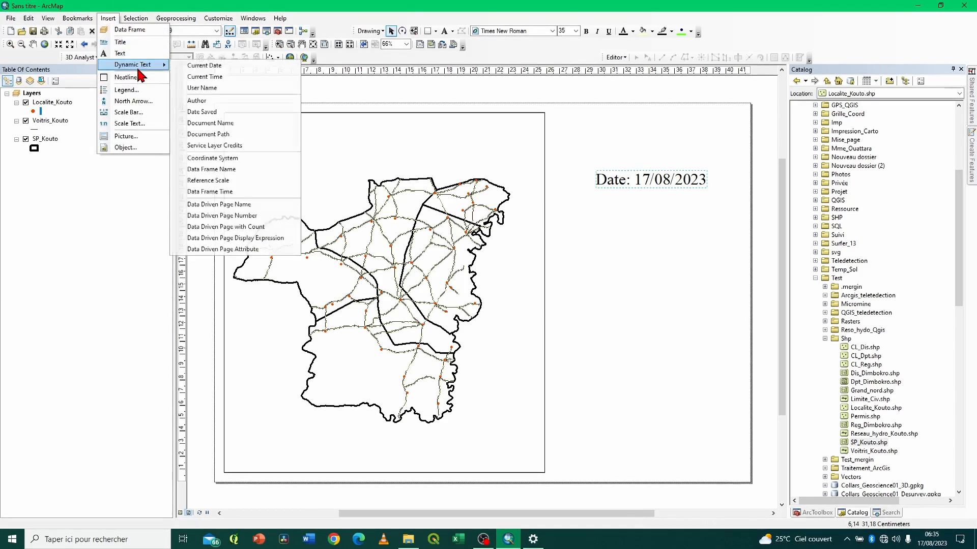
{"action": "left_click", "coordinate": [212, 77]}
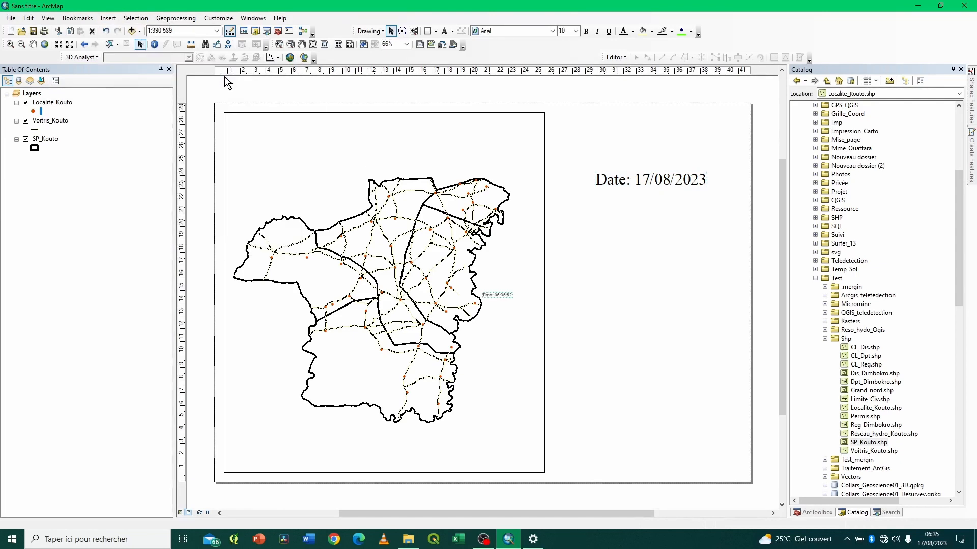
{"action": "left_click_drag", "start_coordinate": [508, 296], "coordinate": [636, 262]}
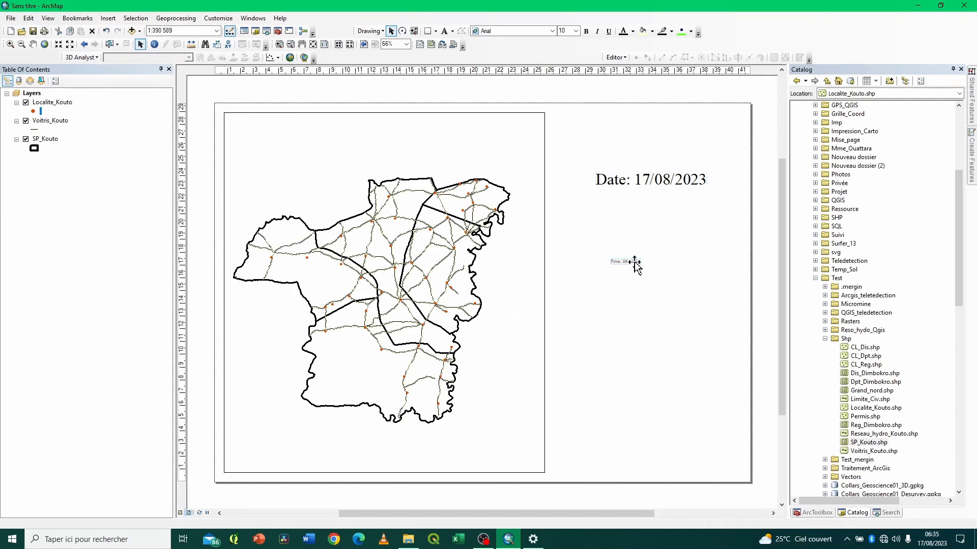
Style the time text with the Country 1 symbol at size 35, dismissing the Windows licence notice
{"action": "double_click", "coordinate": [635, 263]}
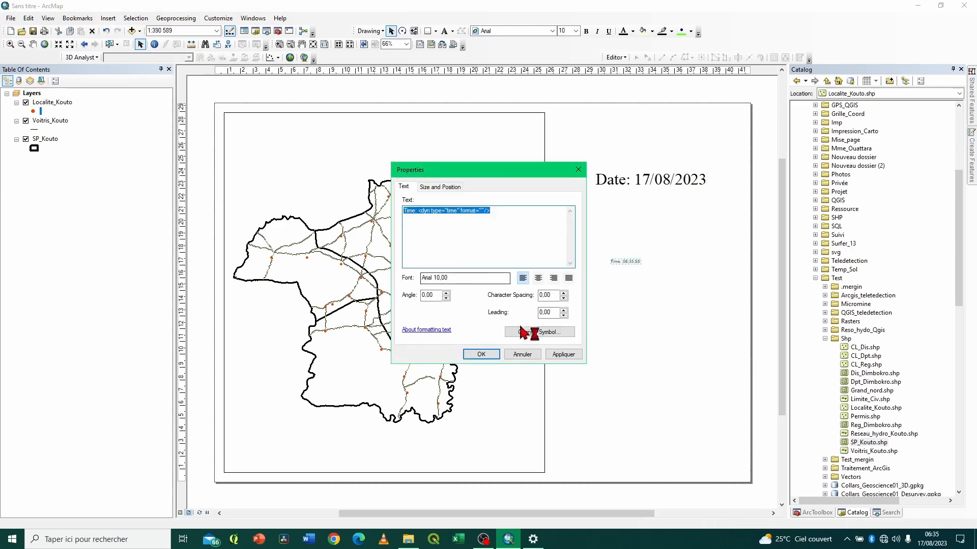
{"action": "left_click", "coordinate": [522, 333]}
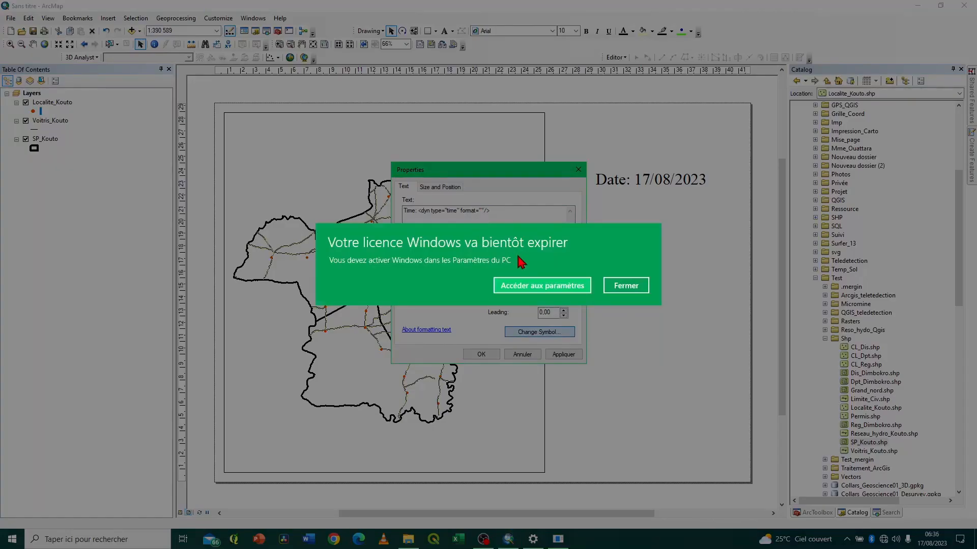
{"action": "left_click", "coordinate": [629, 288]}
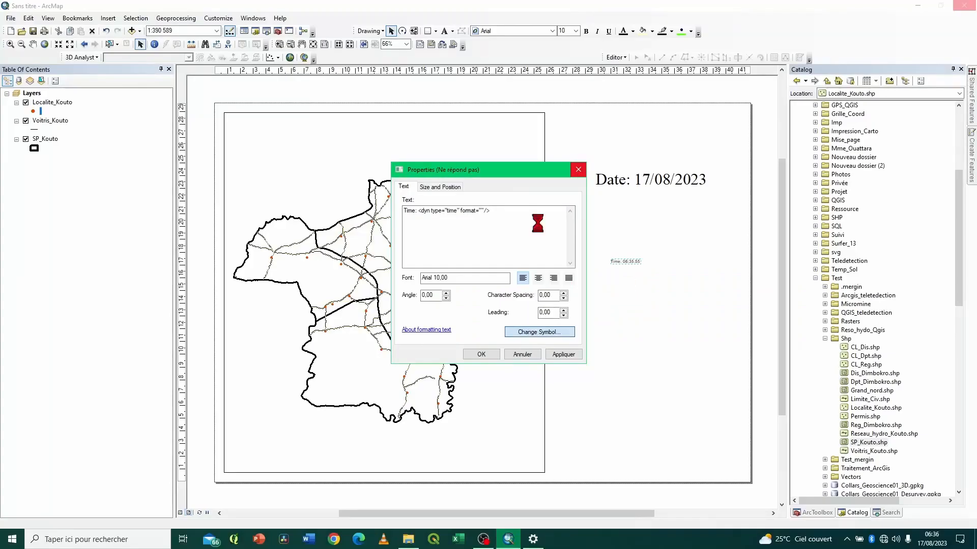
{"action": "left_click", "coordinate": [539, 330]}
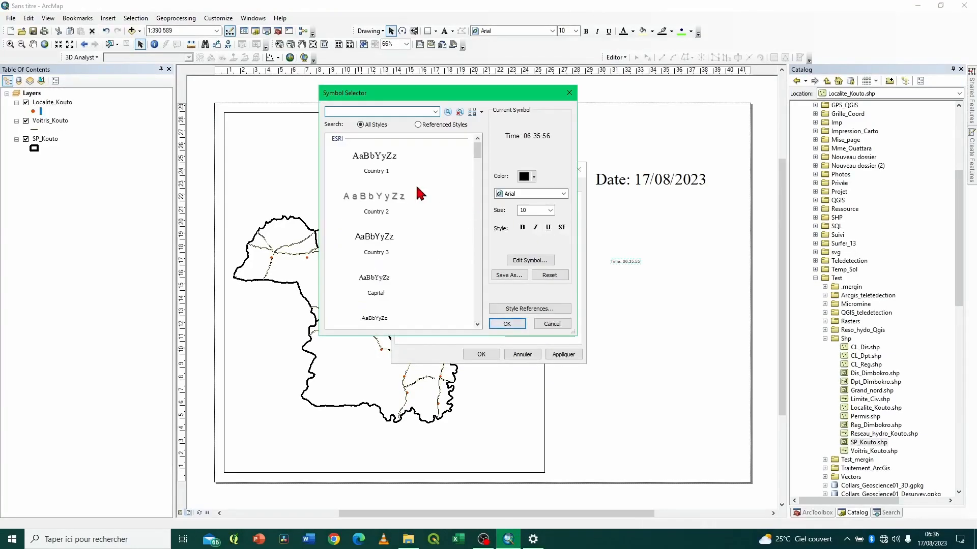
{"action": "left_click", "coordinate": [392, 170]}
{"action": "double_click", "coordinate": [535, 210]}
{"action": "type", "text": "35"}
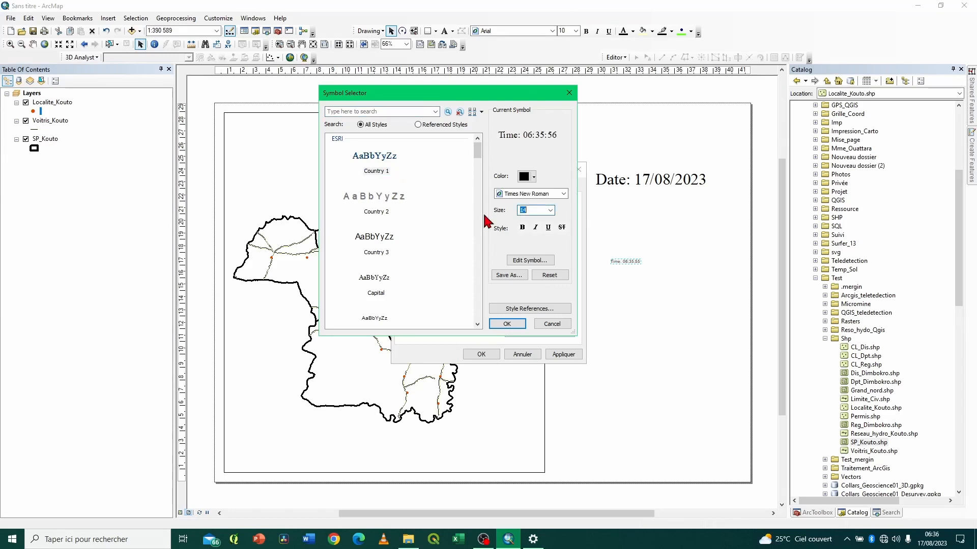
{"action": "left_click", "coordinate": [507, 324]}
{"action": "left_click", "coordinate": [563, 355]}
{"action": "left_click", "coordinate": [485, 355]}
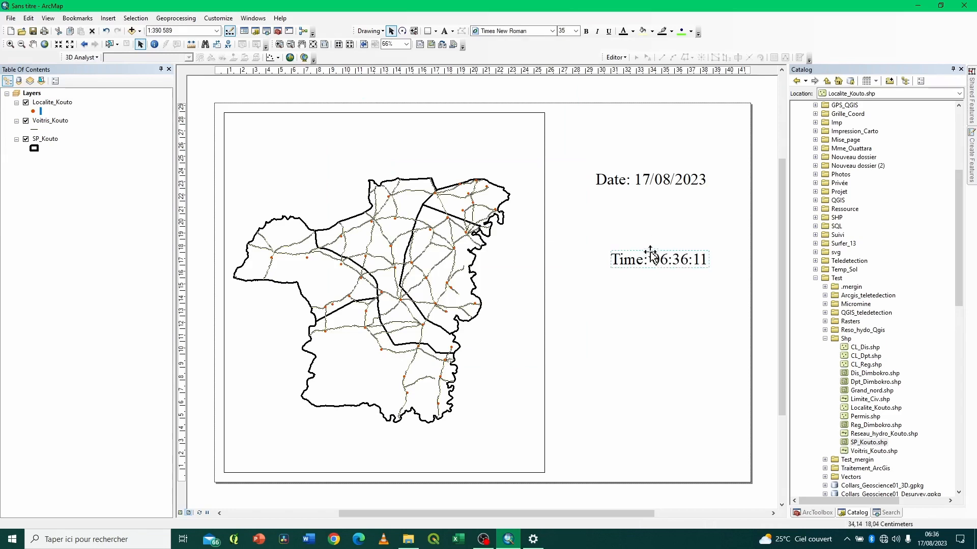
Move the time text up so it sits centred just beneath the date, and leave it selected
{"action": "left_click_drag", "start_coordinate": [652, 258], "coordinate": [643, 224]}
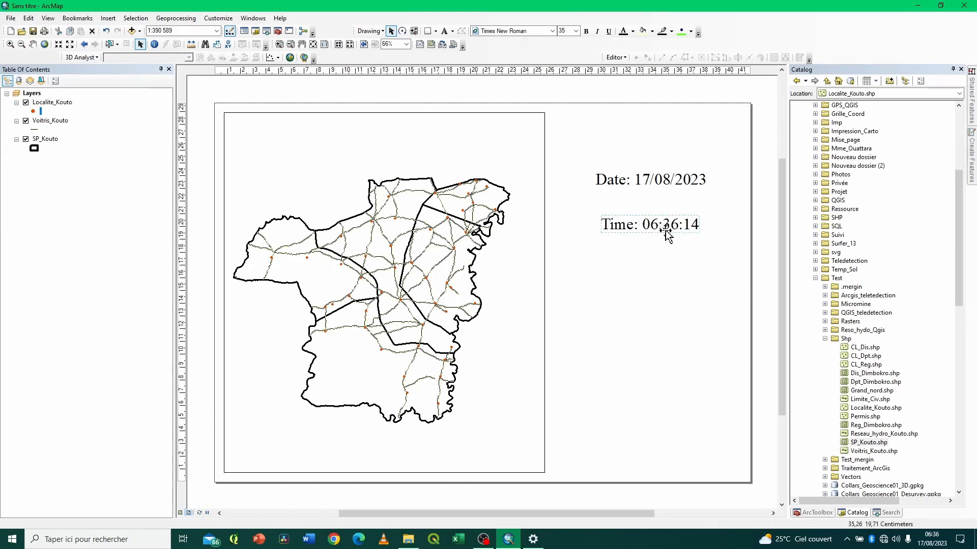
{"action": "left_click", "coordinate": [691, 248]}
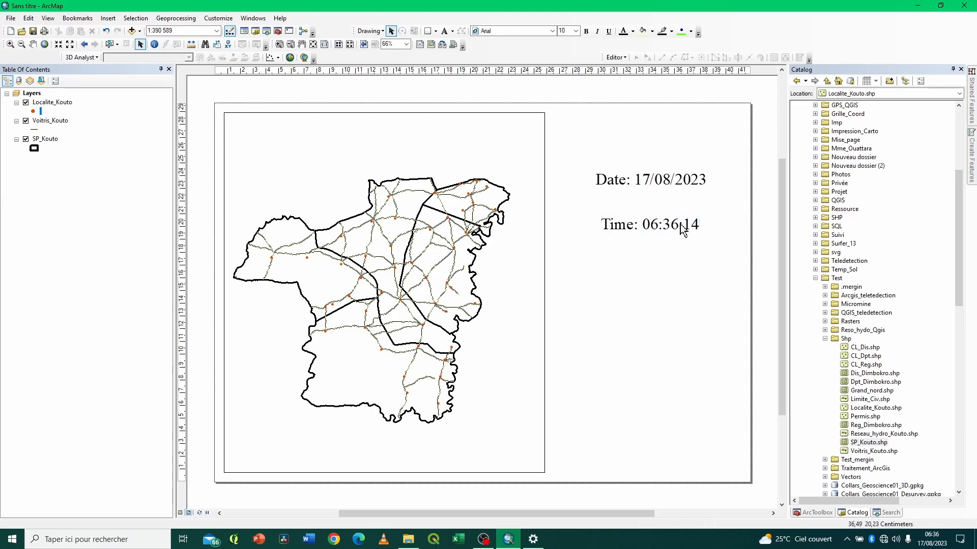
{"action": "left_click", "coordinate": [680, 226]}
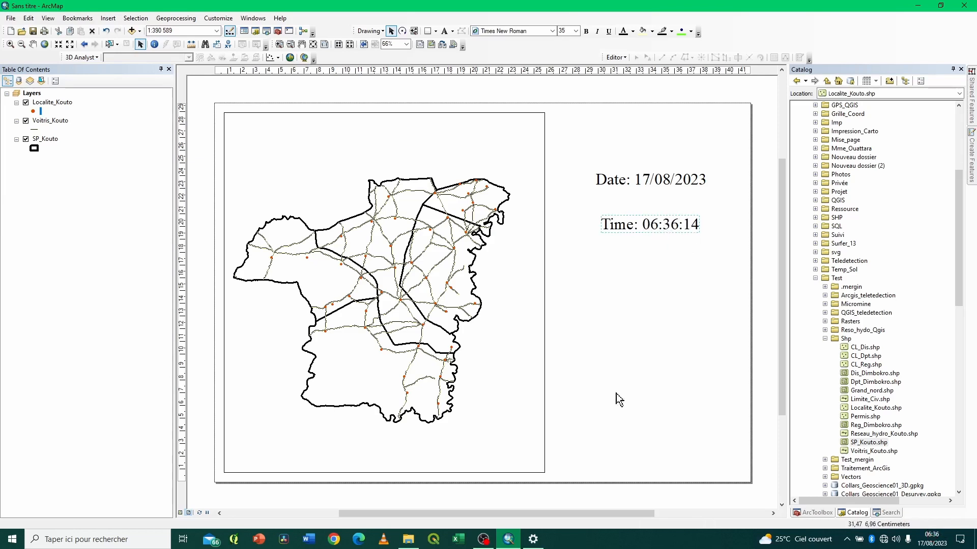
Set the hour to 11 in the Windows date and time settings, and return to ArcMap to refresh the layout's time text
{"action": "left_click", "coordinate": [531, 540]}
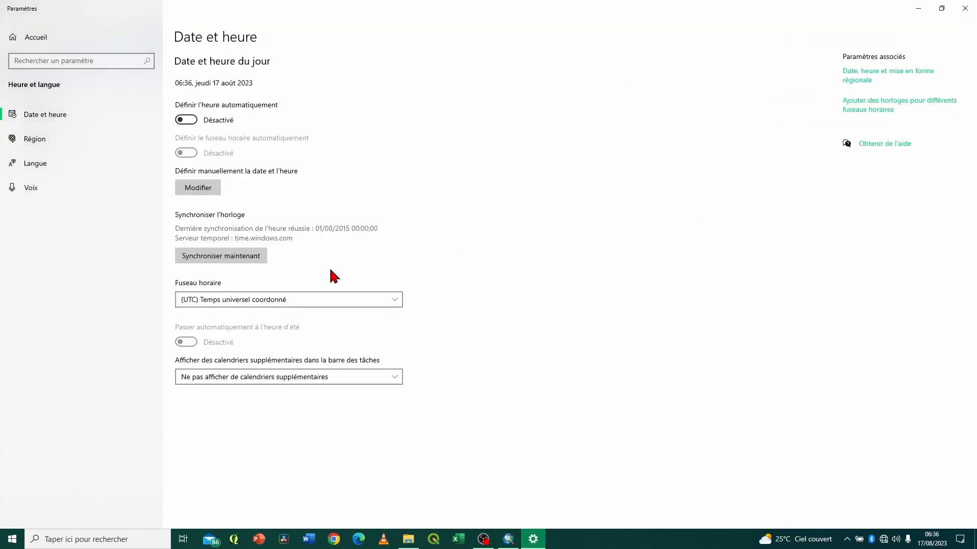
{"action": "left_click", "coordinate": [192, 189]}
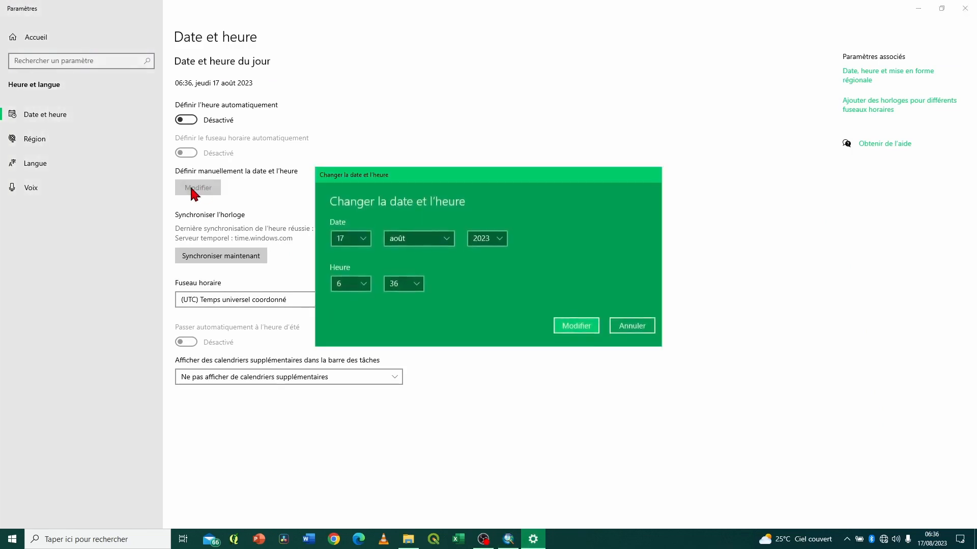
{"action": "left_click", "coordinate": [359, 286]}
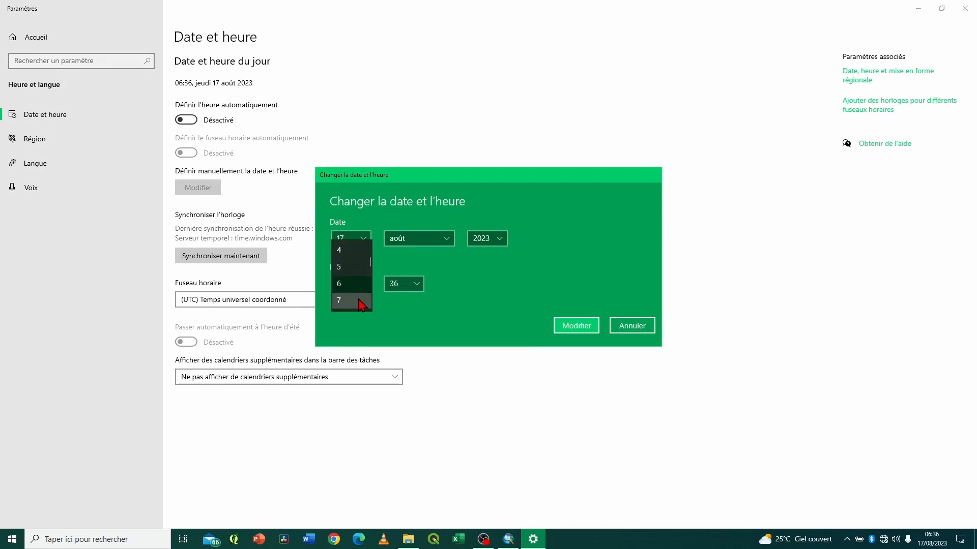
{"action": "left_click_drag", "start_coordinate": [370, 264], "coordinate": [370, 280]}
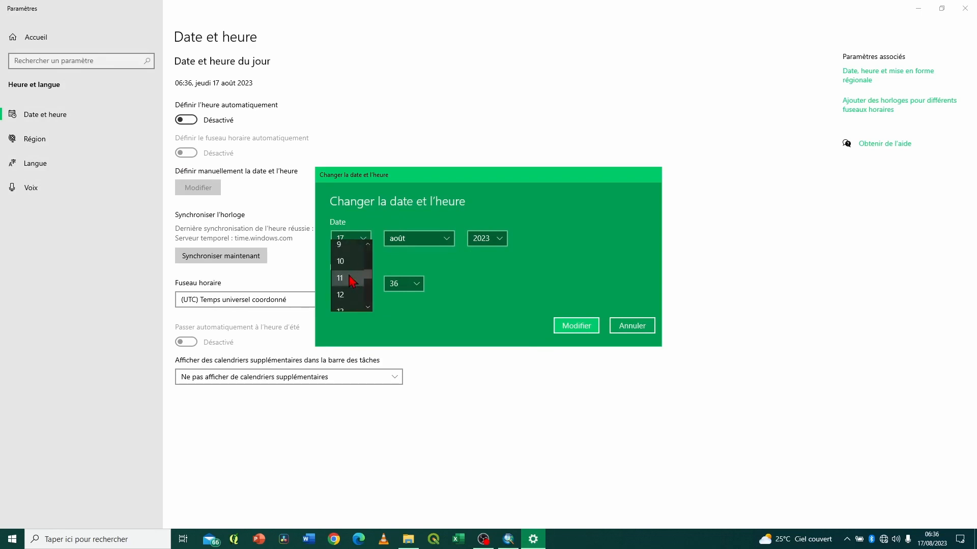
{"action": "left_click", "coordinate": [351, 280]}
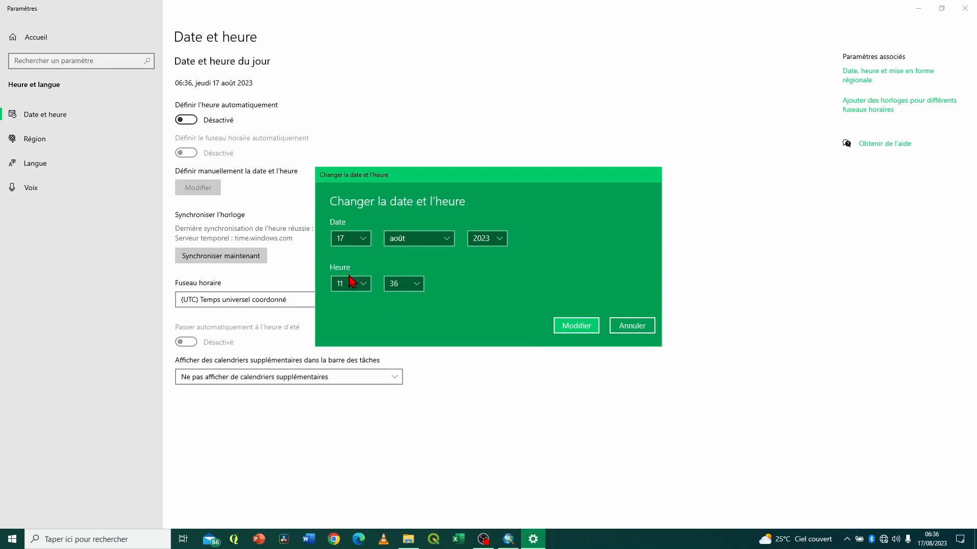
{"action": "left_click", "coordinate": [566, 328]}
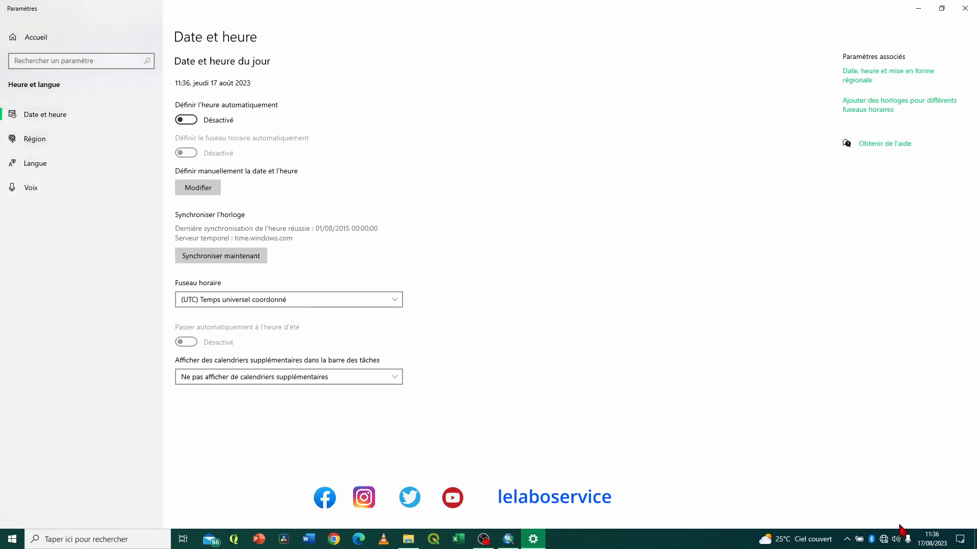
{"action": "left_click", "coordinate": [509, 539]}
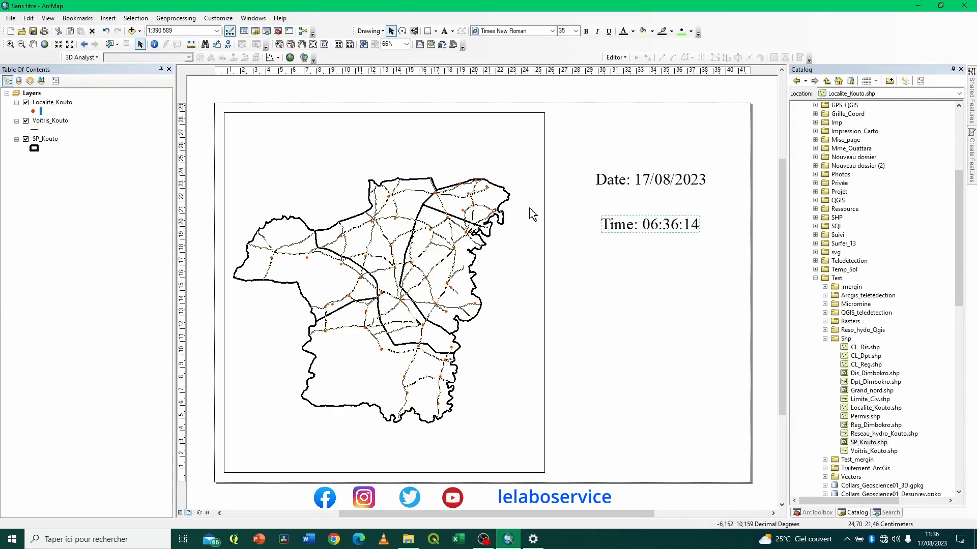
{"action": "key", "text": "F5"}
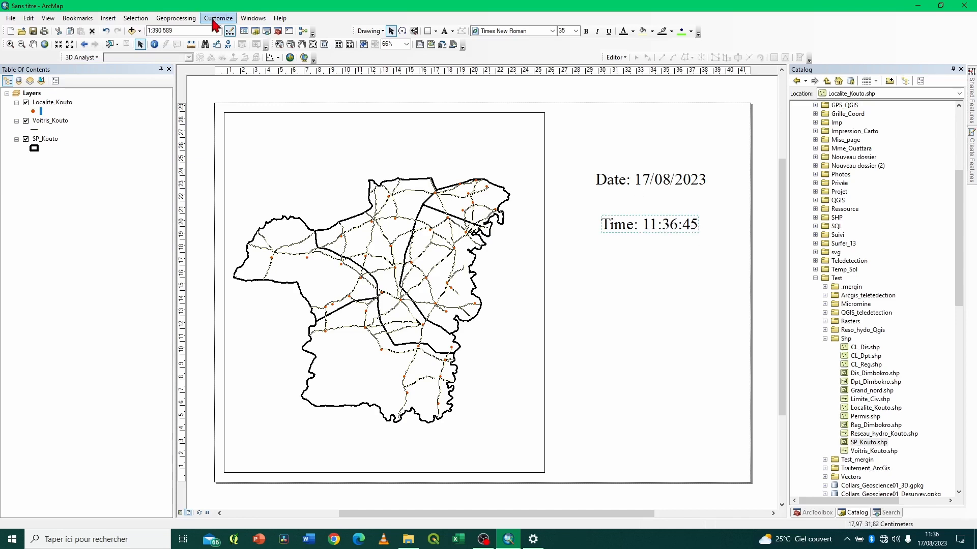
Insert a User Name dynamic text element into the layout
{"action": "left_click", "coordinate": [108, 19]}
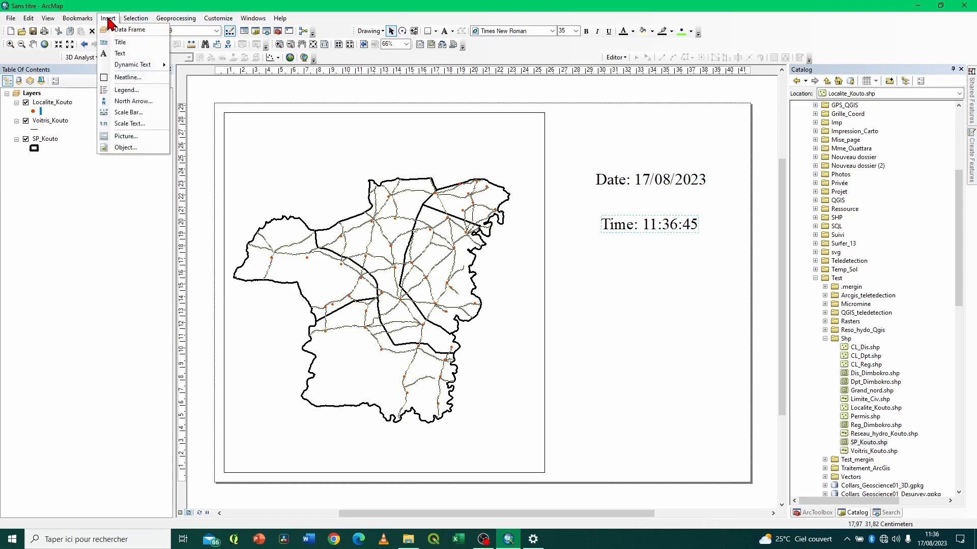
{"action": "mouse_move", "coordinate": [147, 65]}
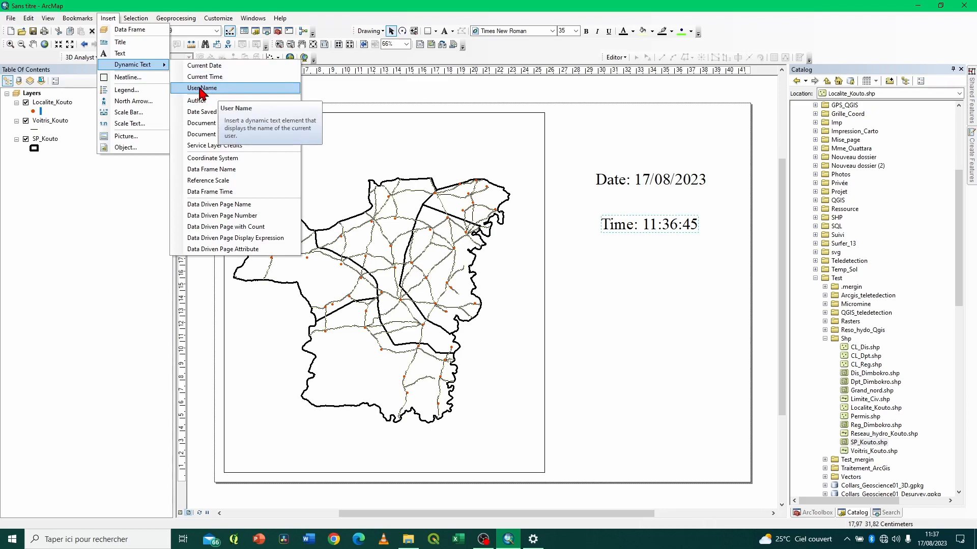
{"action": "left_click", "coordinate": [204, 88]}
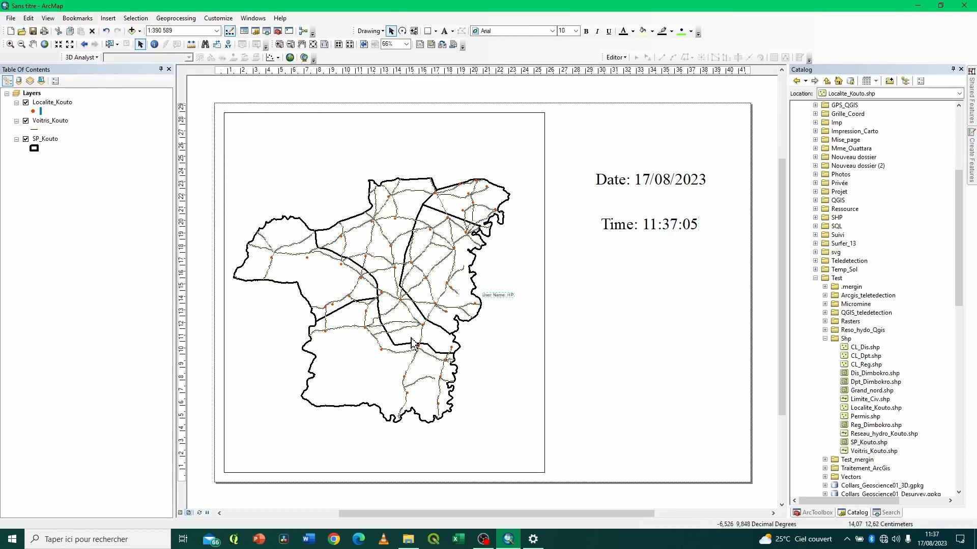
Style the user name text with the Country 1 symbol at size 35 and move it to the blank page area beneath the time
{"action": "double_click", "coordinate": [506, 297]}
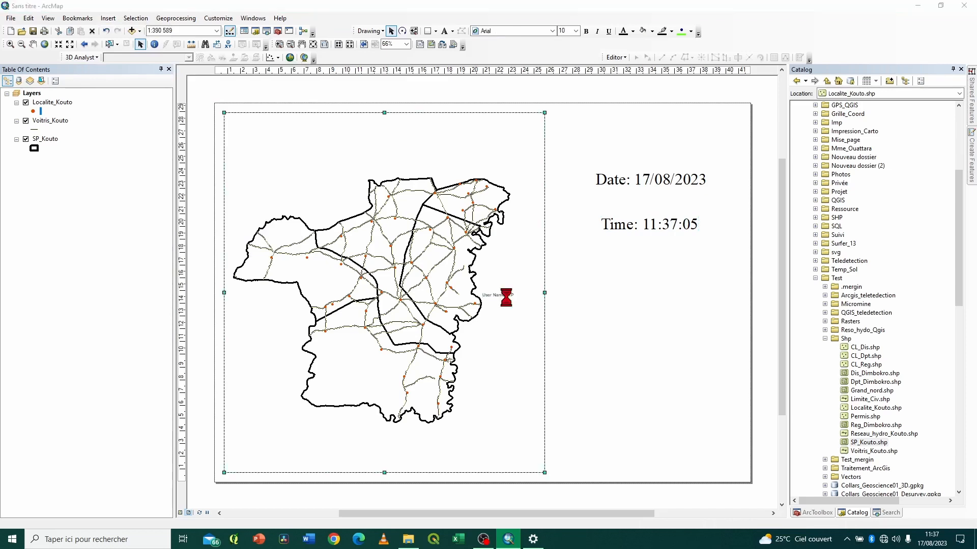
{"action": "left_click", "coordinate": [546, 333]}
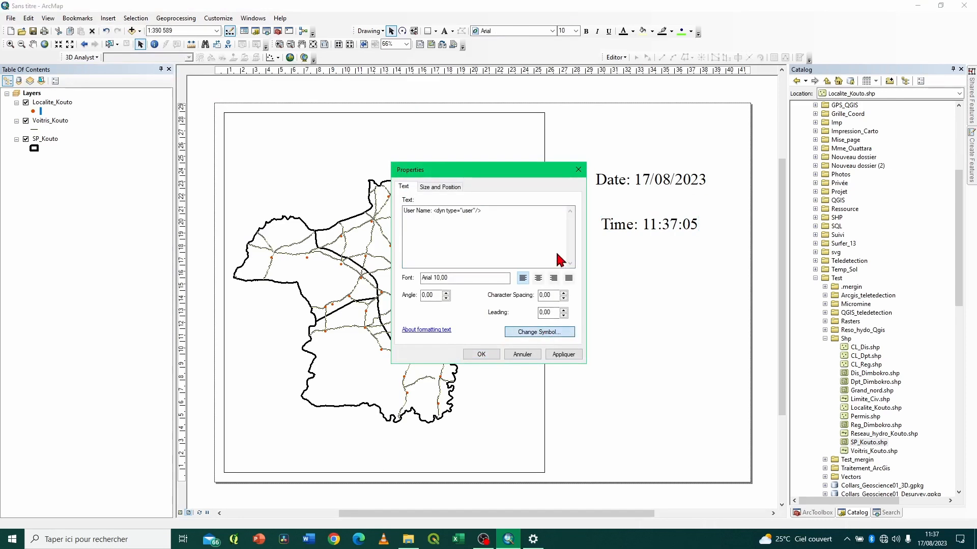
{"action": "left_click", "coordinate": [546, 332]}
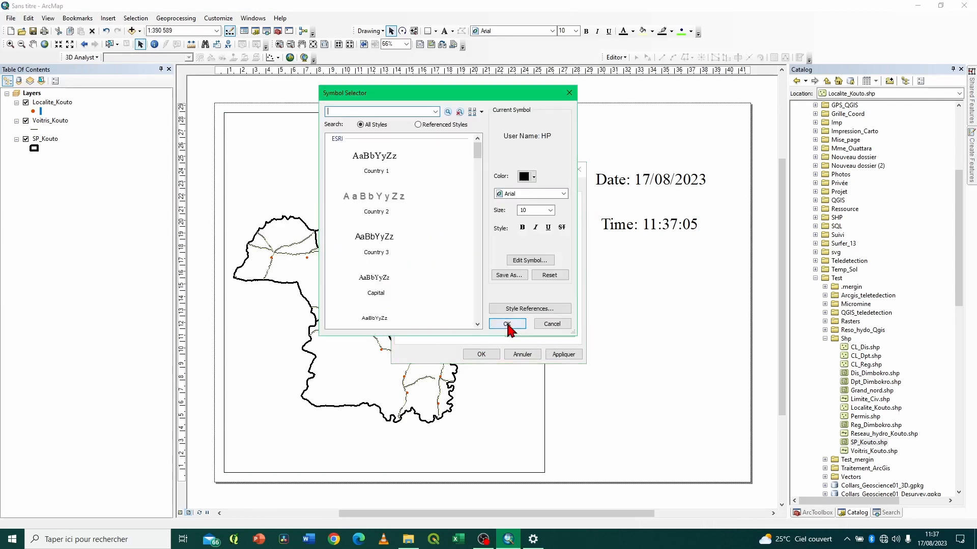
{"action": "left_click", "coordinate": [386, 164]}
{"action": "double_click", "coordinate": [530, 209]}
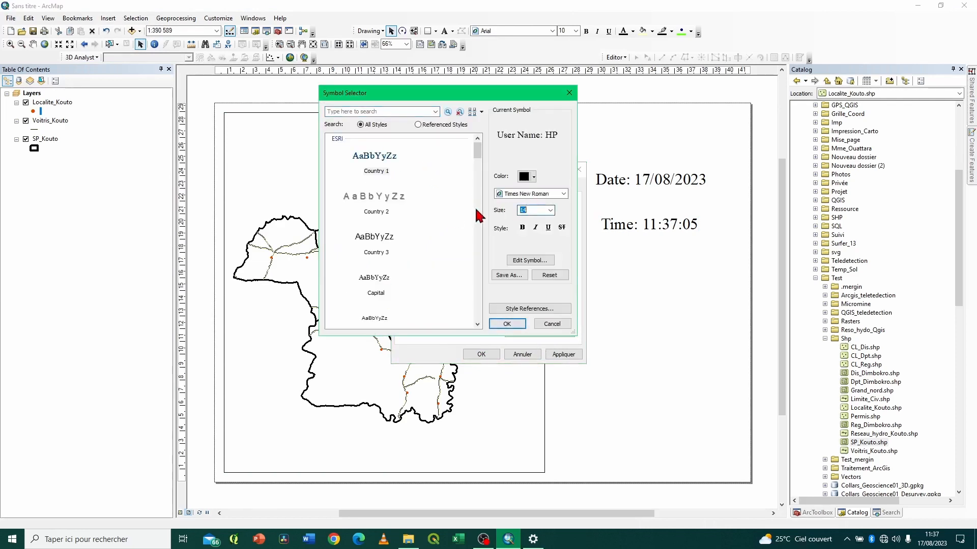
{"action": "type", "text": "35"}
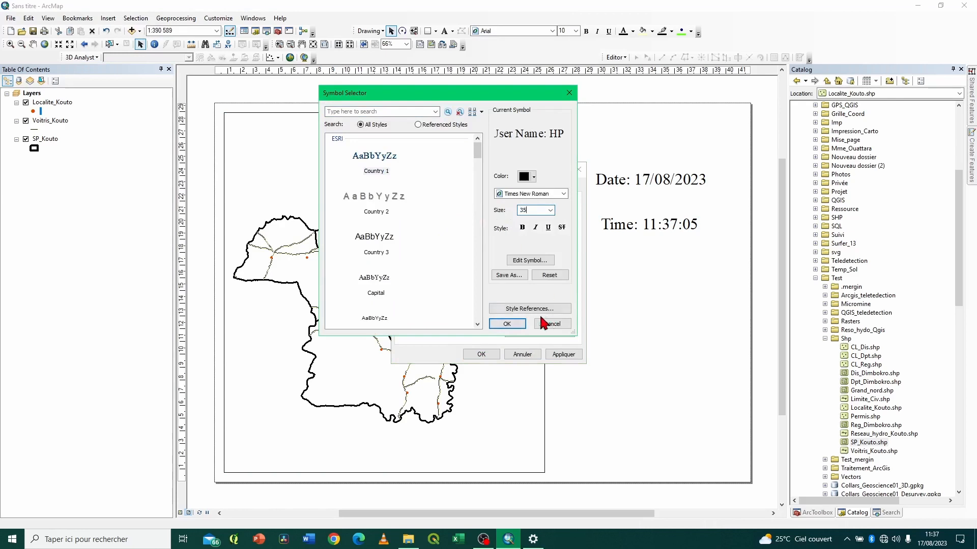
{"action": "left_click", "coordinate": [519, 321]}
{"action": "left_click", "coordinate": [561, 354]}
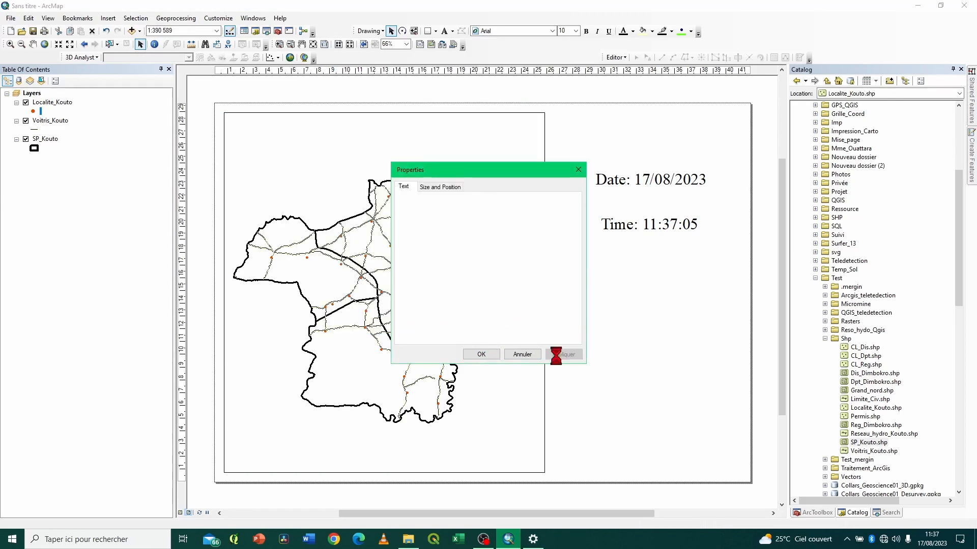
{"action": "left_click", "coordinate": [490, 351]}
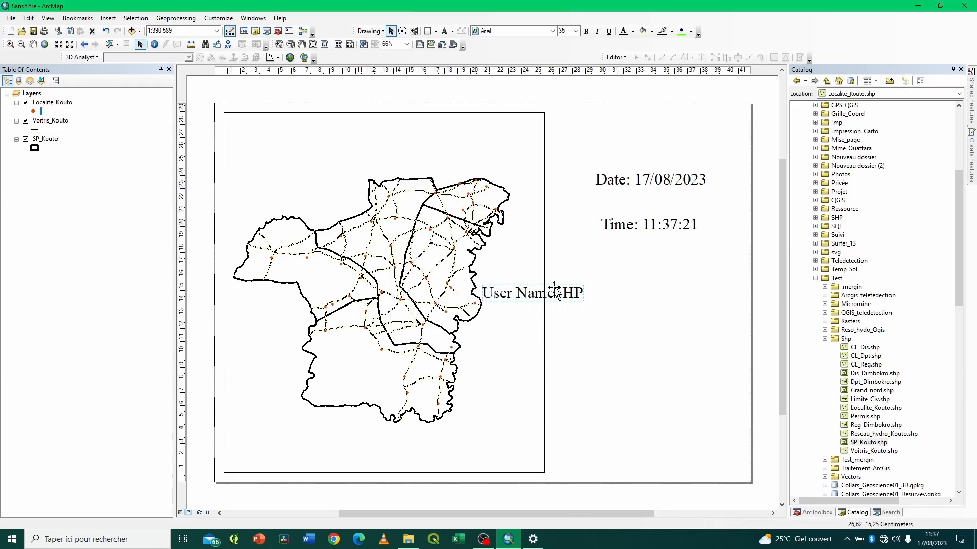
{"action": "left_click_drag", "start_coordinate": [555, 291], "coordinate": [651, 267]}
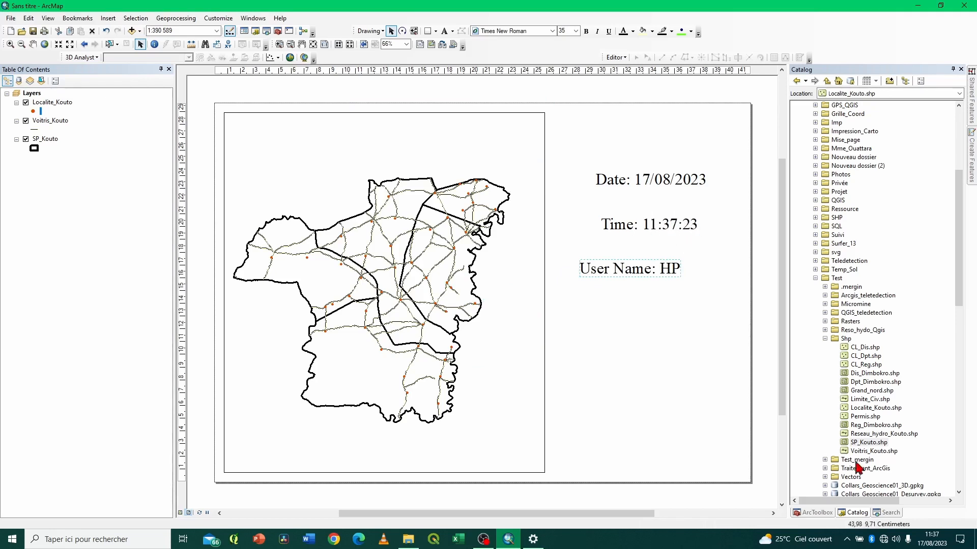
{"action": "mouse_move", "coordinate": [936, 545]}
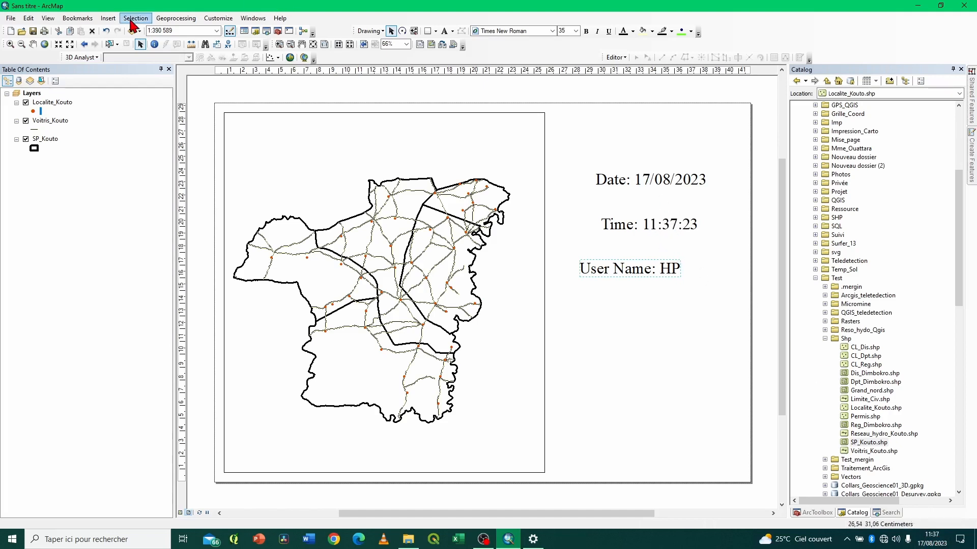
Insert a Coordinate System dynamic text element and look through its definition text in the element's properties
{"action": "left_click", "coordinate": [109, 18]}
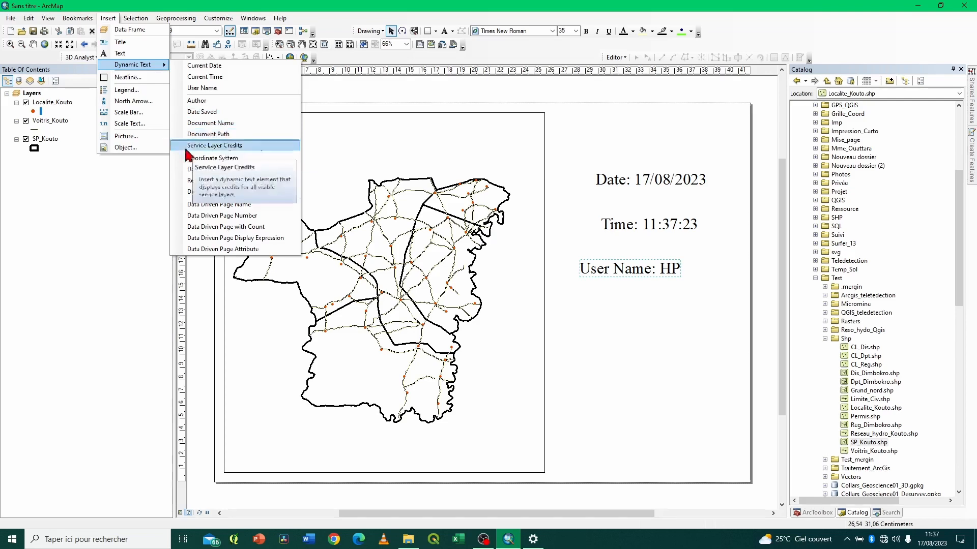
{"action": "left_click", "coordinate": [220, 158]}
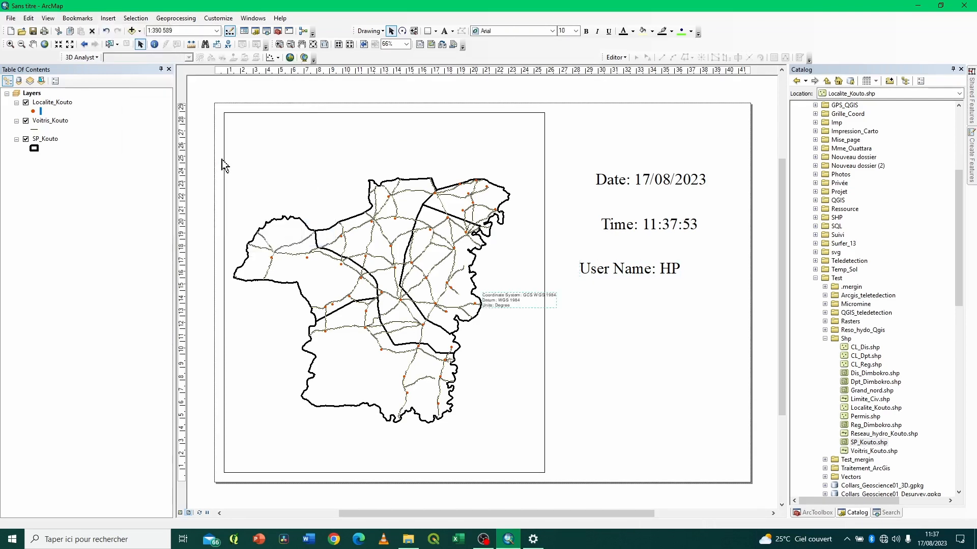
{"action": "double_click", "coordinate": [507, 302]}
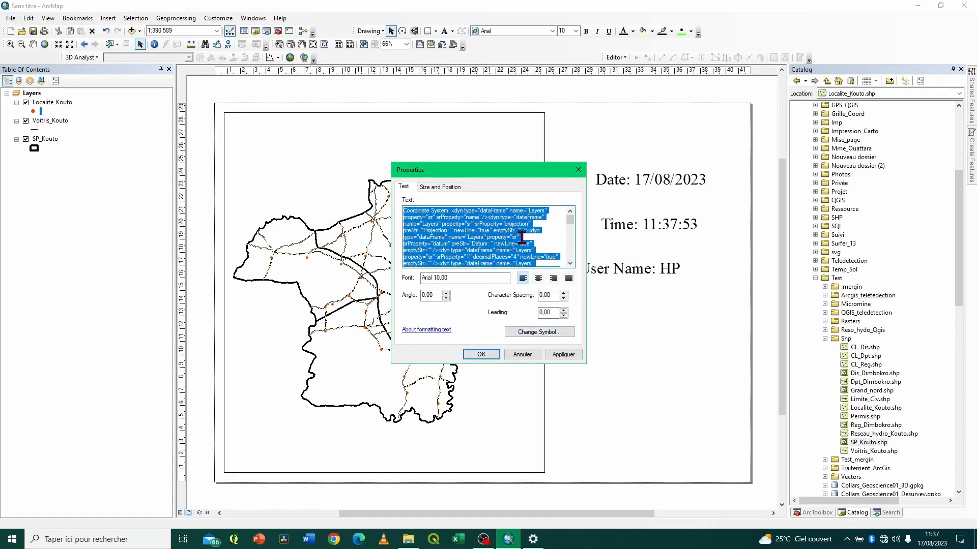
{"action": "scroll", "coordinate": [523, 239], "scroll_direction": "down", "scroll_amount": 8}
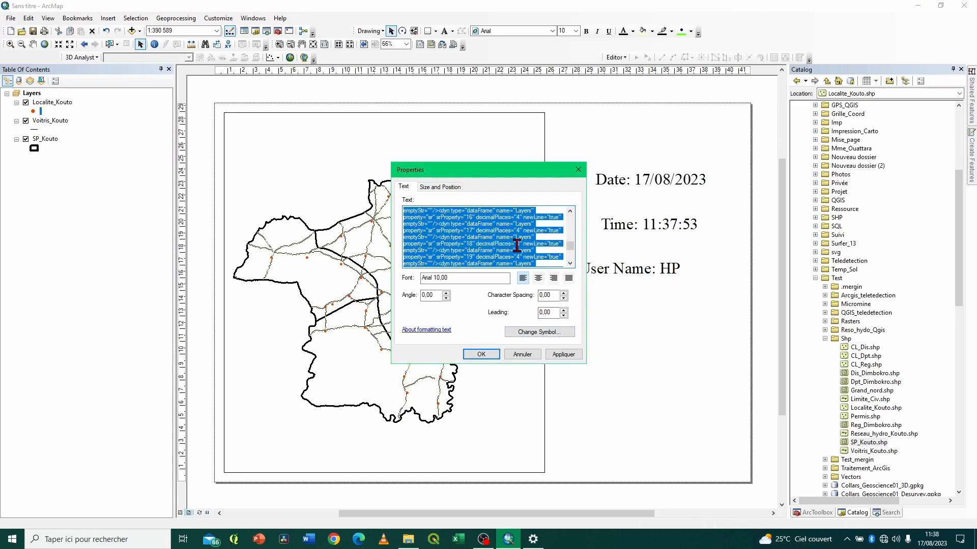
{"action": "scroll", "coordinate": [517, 245], "scroll_direction": "down", "scroll_amount": 4}
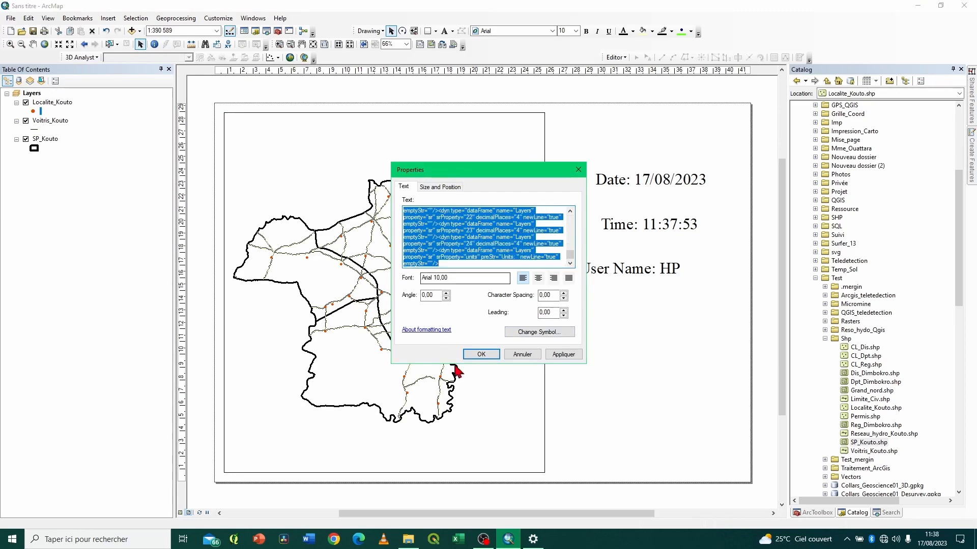
Style the coordinate system text with the Country 1 symbol at size 12
{"action": "left_click", "coordinate": [540, 332]}
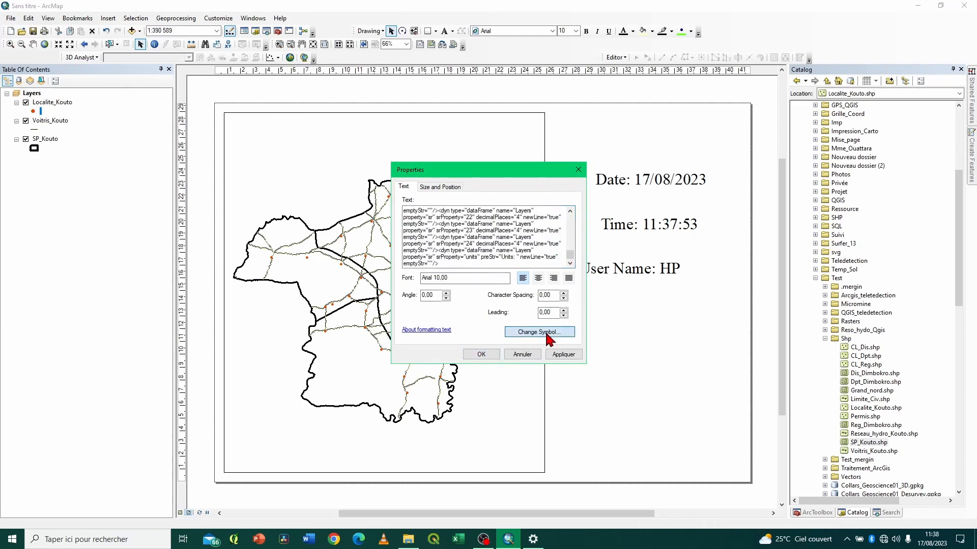
{"action": "left_click", "coordinate": [540, 333]}
{"action": "left_click", "coordinate": [391, 158]}
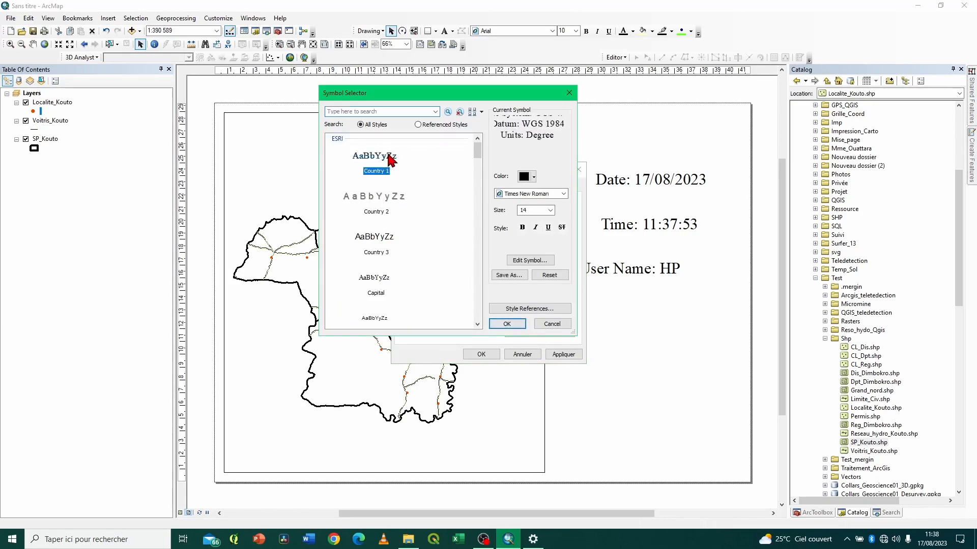
{"action": "left_click", "coordinate": [550, 211]}
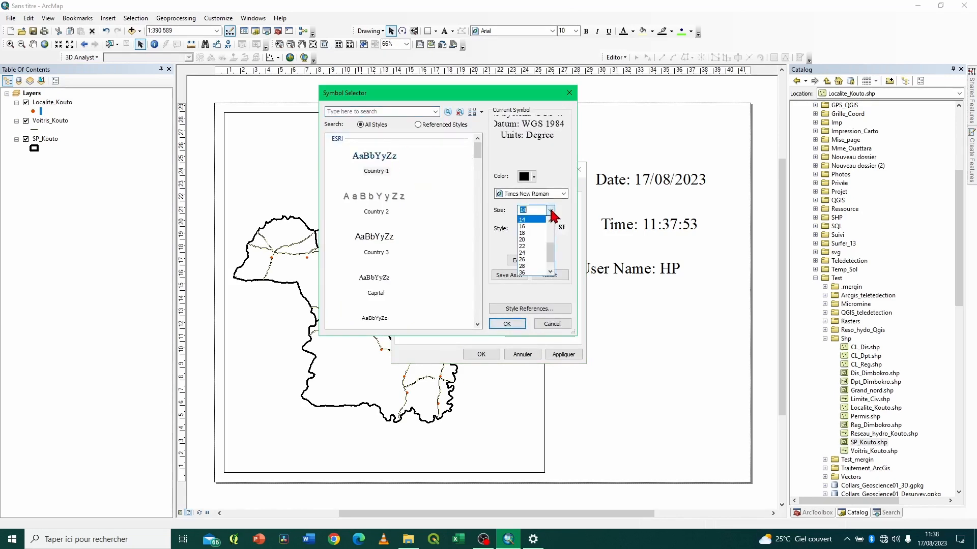
{"action": "left_click", "coordinate": [550, 220]}
{"action": "left_click", "coordinate": [533, 221]}
{"action": "left_click", "coordinate": [514, 325]}
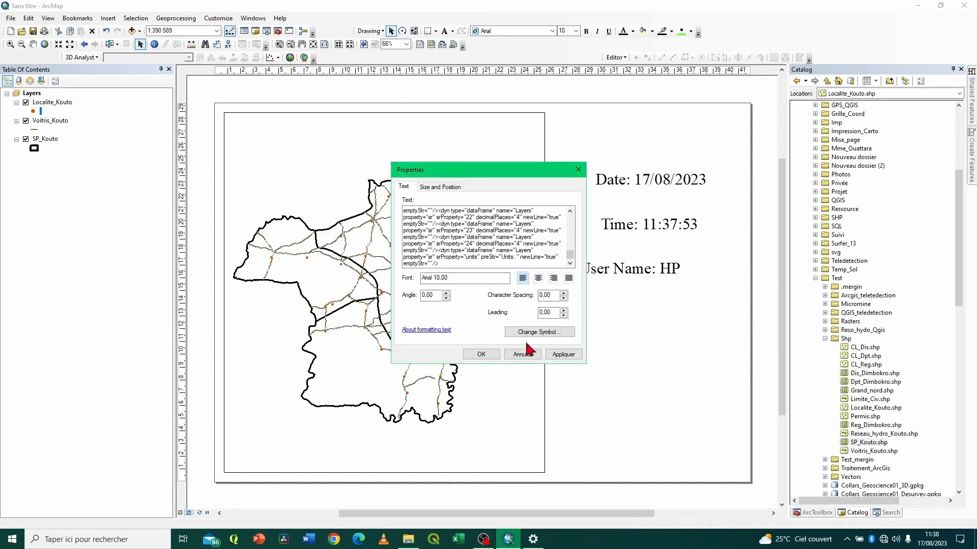
Set the coordinate system text's character spacing to 1 and leading to 7, and apply the properties
{"action": "left_click", "coordinate": [564, 310]}
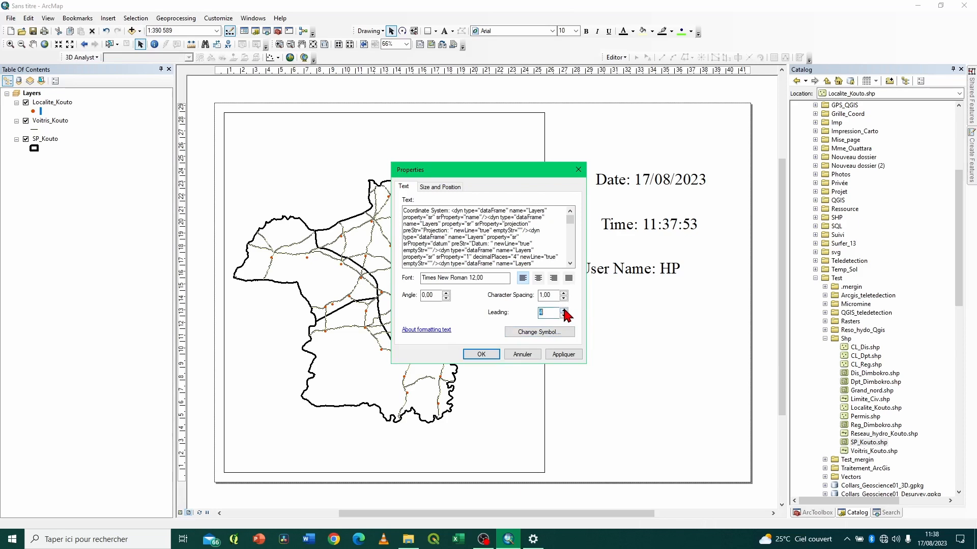
{"action": "left_click", "coordinate": [563, 310]}
{"action": "left_click", "coordinate": [564, 309]}
{"action": "left_click", "coordinate": [564, 310]}
{"action": "left_click", "coordinate": [563, 355]}
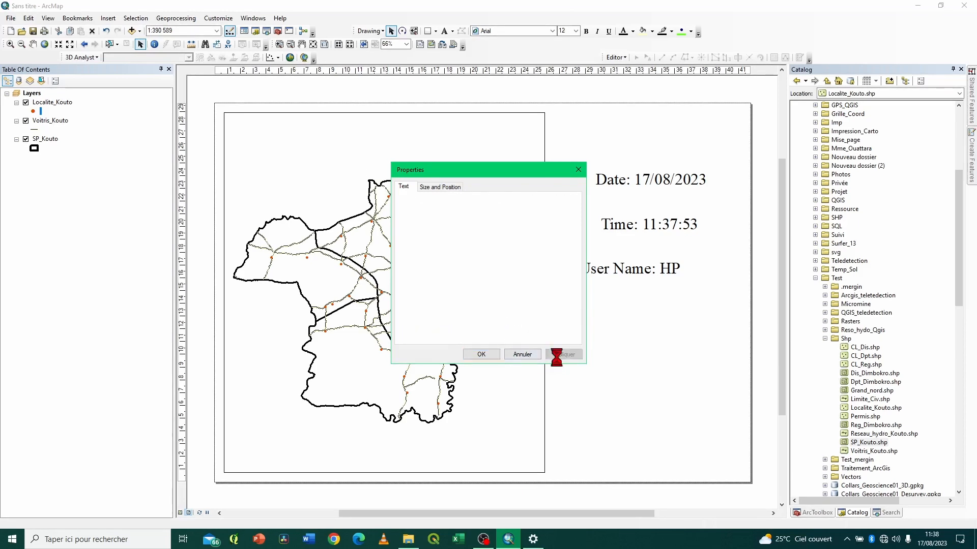
{"action": "left_click", "coordinate": [479, 355]}
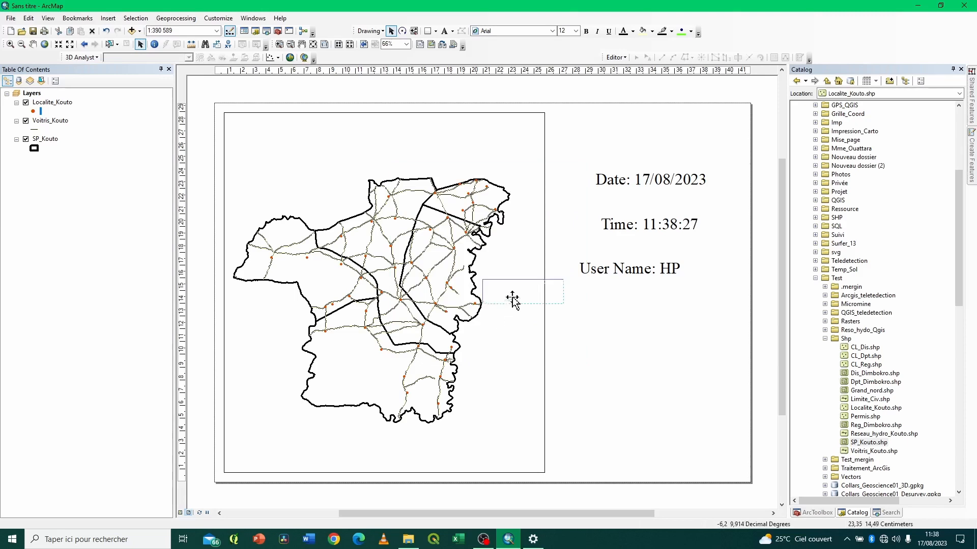
Move the coordinate system text off the map to the blank page area beneath the user name
{"action": "left_click", "coordinate": [513, 297]}
{"action": "left_click", "coordinate": [521, 287]}
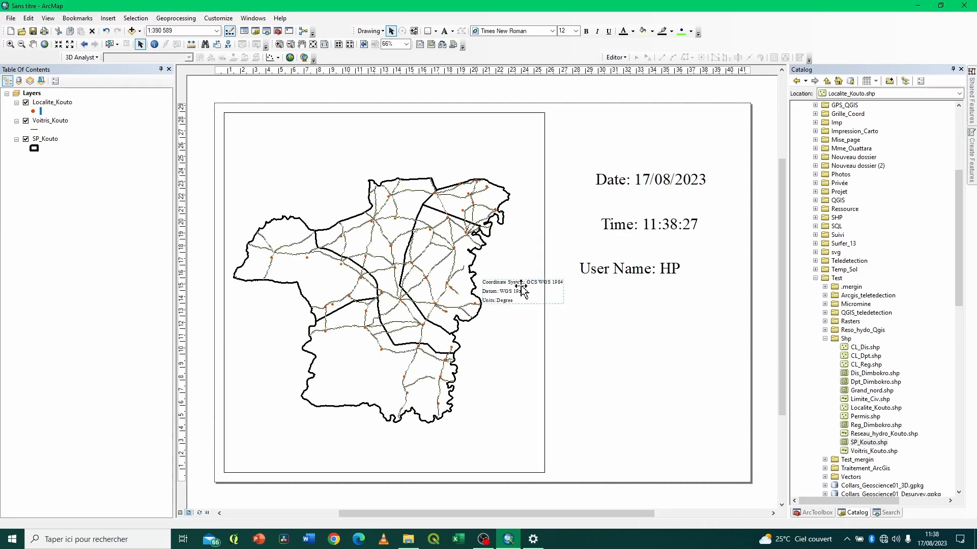
{"action": "left_click_drag", "start_coordinate": [521, 287], "coordinate": [620, 304]}
Set the coordinate system text's font size to 26 and reposition the text in the blank area beneath the user name
{"action": "double_click", "coordinate": [620, 304]}
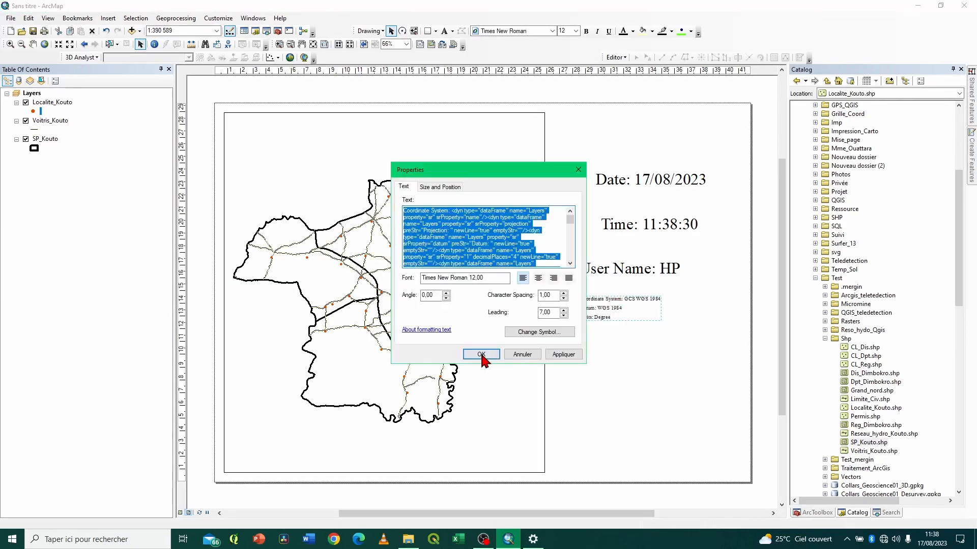
{"action": "left_click", "coordinate": [539, 335]}
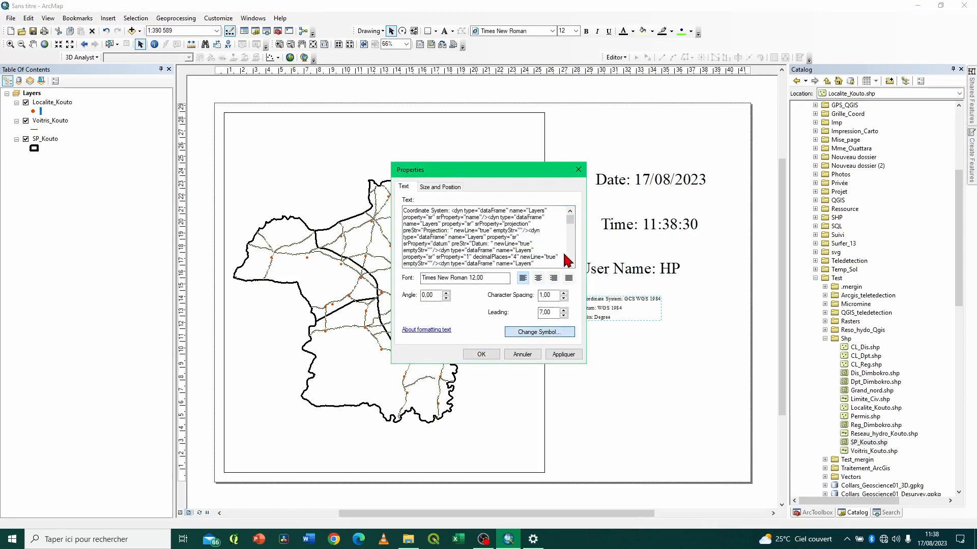
{"action": "left_click", "coordinate": [508, 331]}
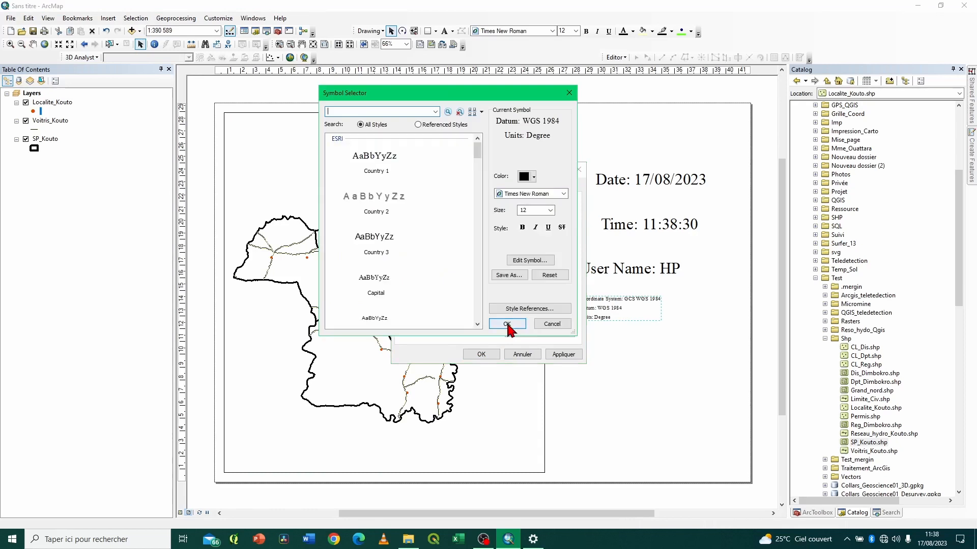
{"action": "left_click", "coordinate": [550, 210]}
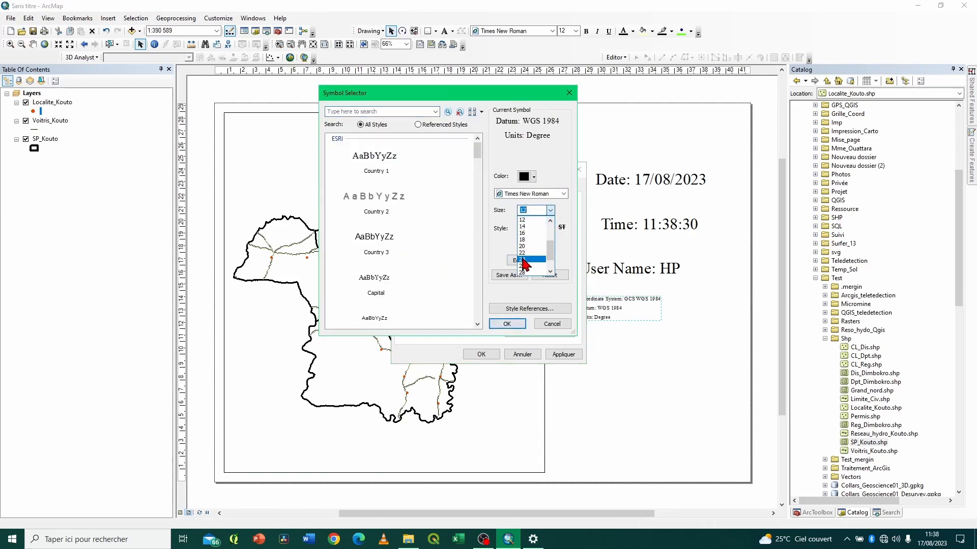
{"action": "left_click", "coordinate": [527, 266]}
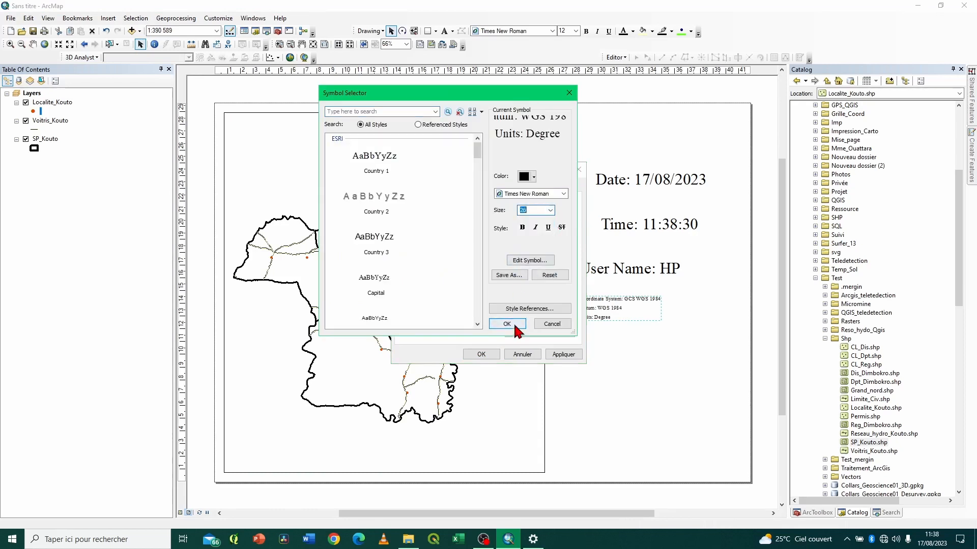
{"action": "left_click", "coordinate": [508, 324]}
{"action": "left_click", "coordinate": [561, 354]}
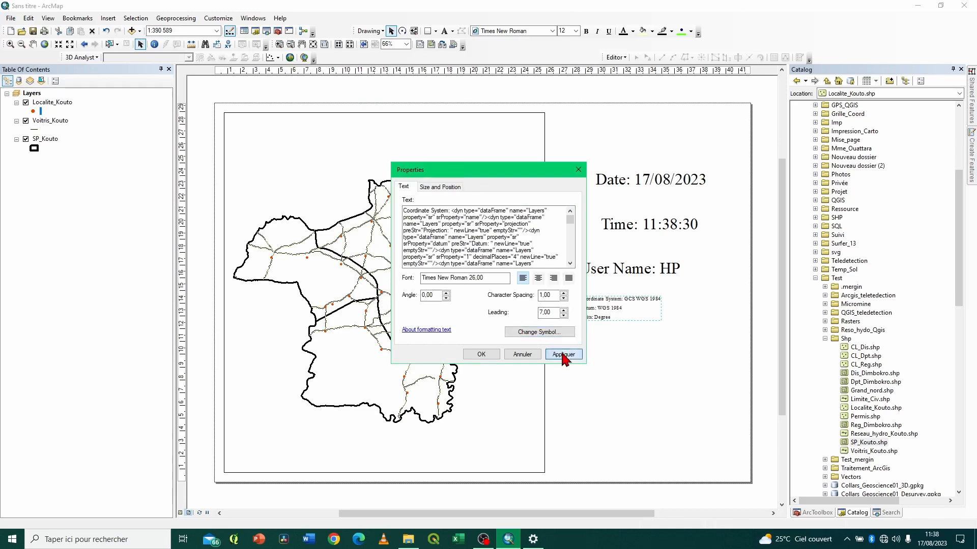
{"action": "left_click", "coordinate": [496, 355]}
{"action": "left_click_drag", "start_coordinate": [593, 315], "coordinate": [579, 349]}
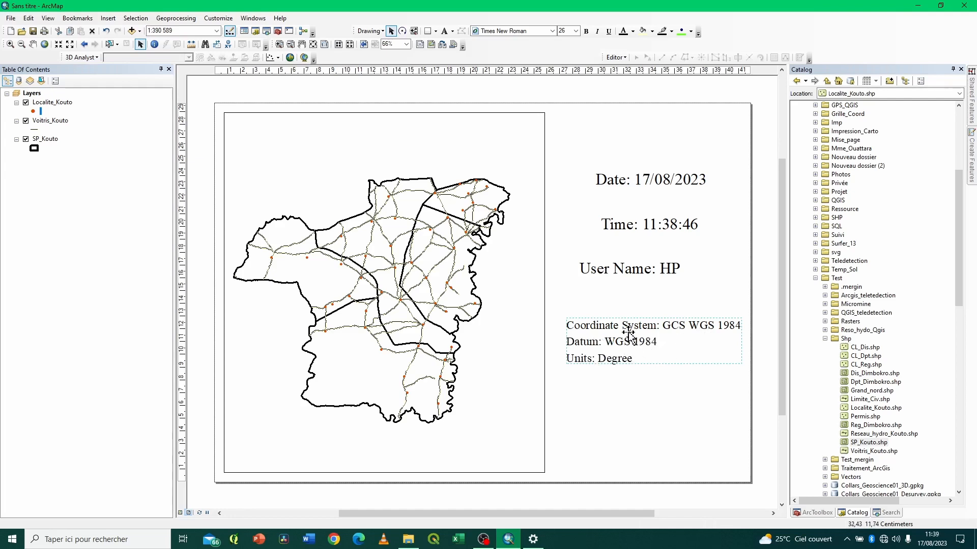
Change the Layers data frame's coordinate system to WGS 1984 UTM Zone 30N and apply it
{"action": "left_click", "coordinate": [35, 95]}
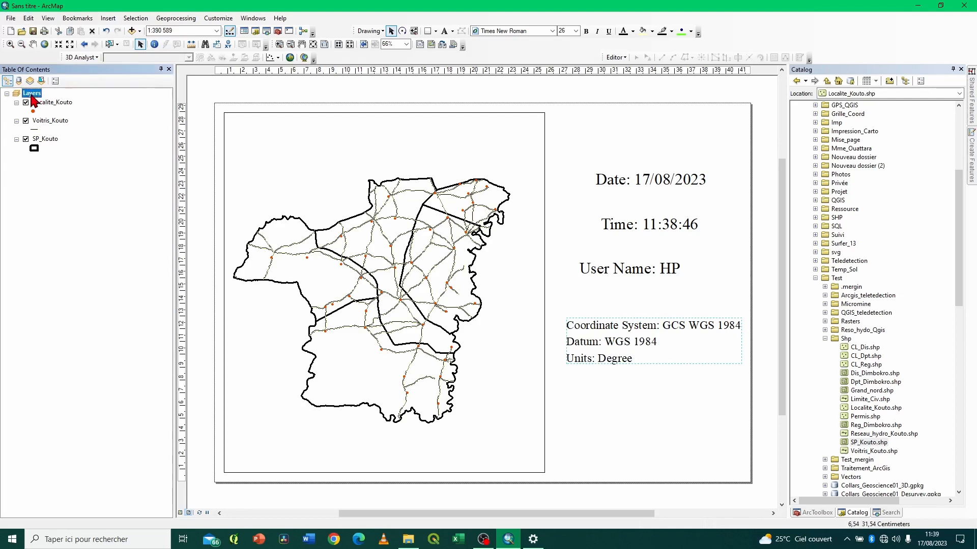
{"action": "right_click", "coordinate": [33, 100]}
{"action": "left_click", "coordinate": [74, 316]}
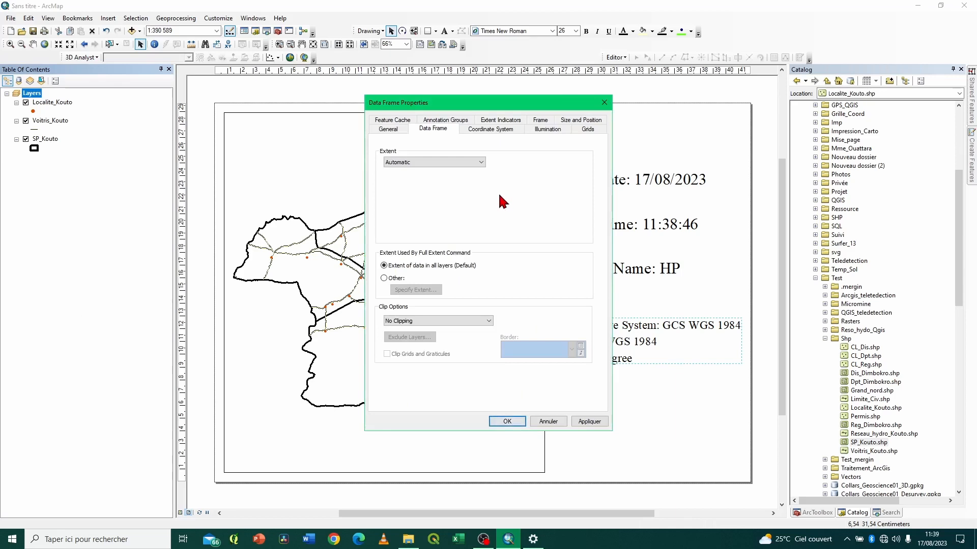
{"action": "left_click", "coordinate": [499, 129]}
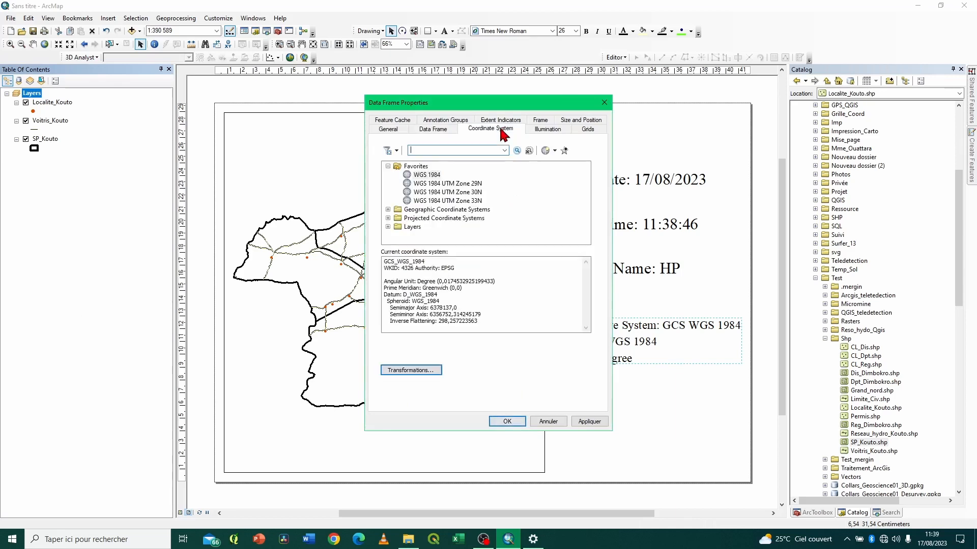
{"action": "left_click", "coordinate": [478, 193]}
{"action": "left_click", "coordinate": [598, 423]}
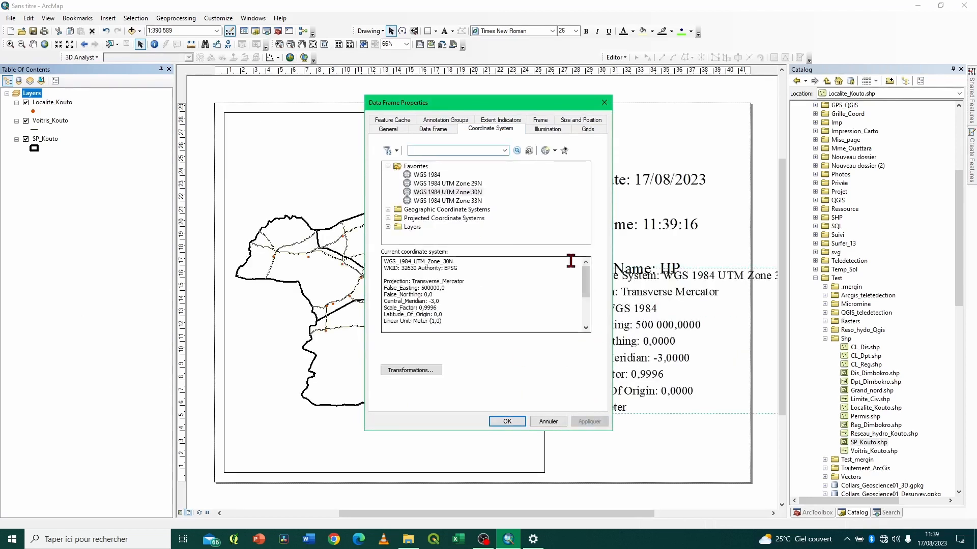
Set the Layers data frame's display units to Meters and apply the properties
{"action": "left_click", "coordinate": [389, 130]}
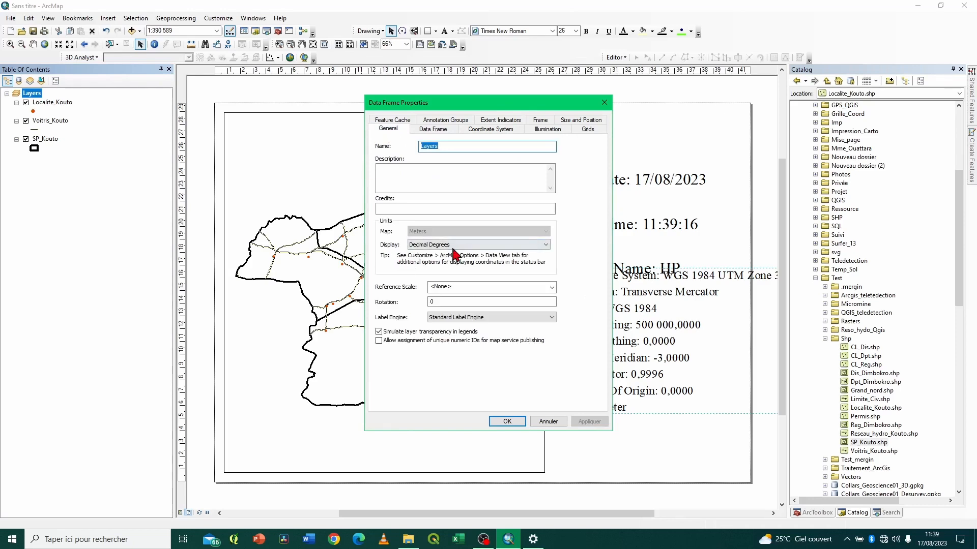
{"action": "left_click", "coordinate": [545, 245]}
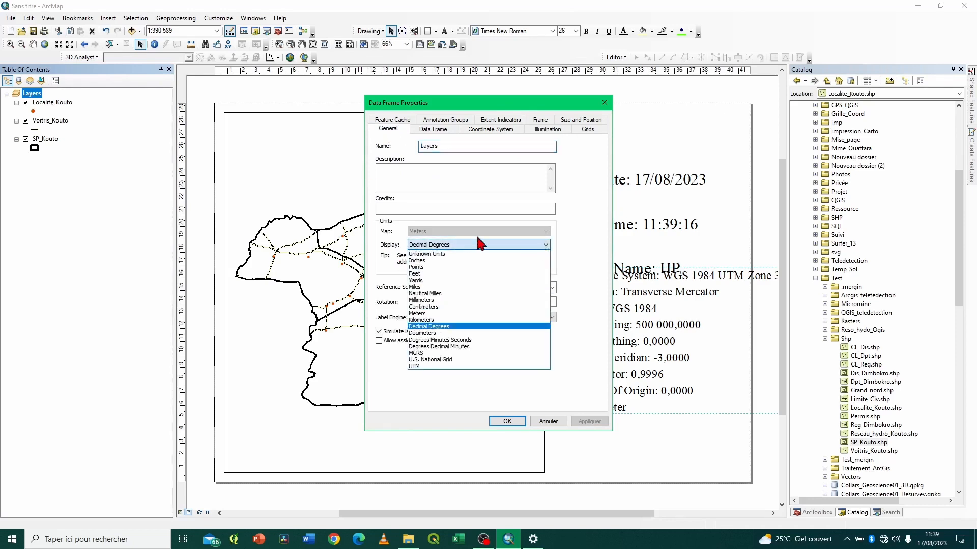
{"action": "left_click", "coordinate": [441, 314]}
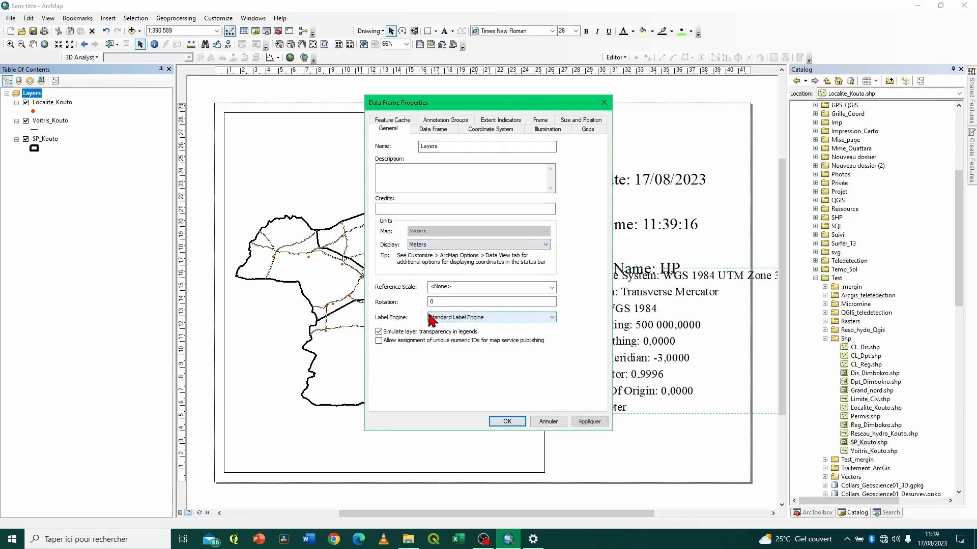
{"action": "left_click", "coordinate": [585, 422]}
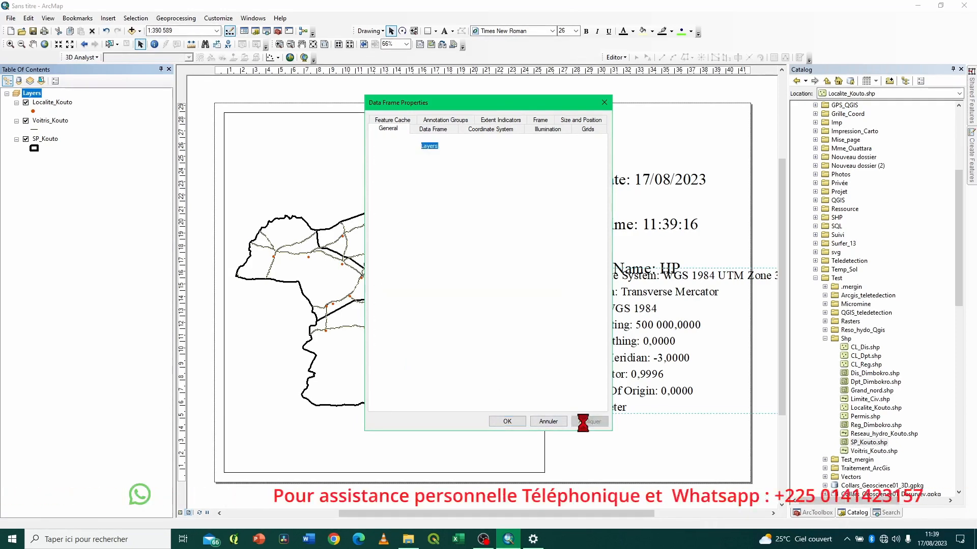
{"action": "left_click", "coordinate": [513, 424]}
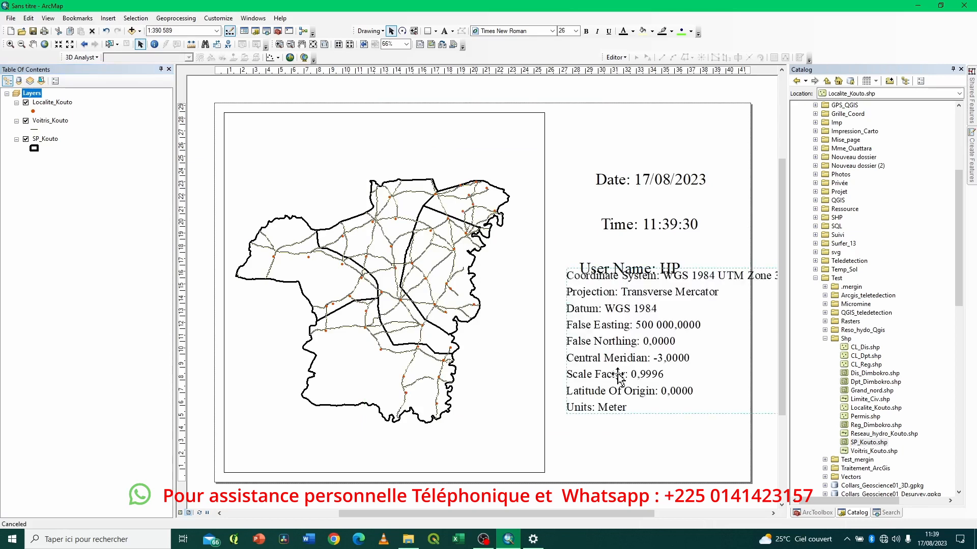
Move the expanded coordinate system text down so it clears the user name text
{"action": "left_click_drag", "start_coordinate": [616, 381], "coordinate": [598, 420]}
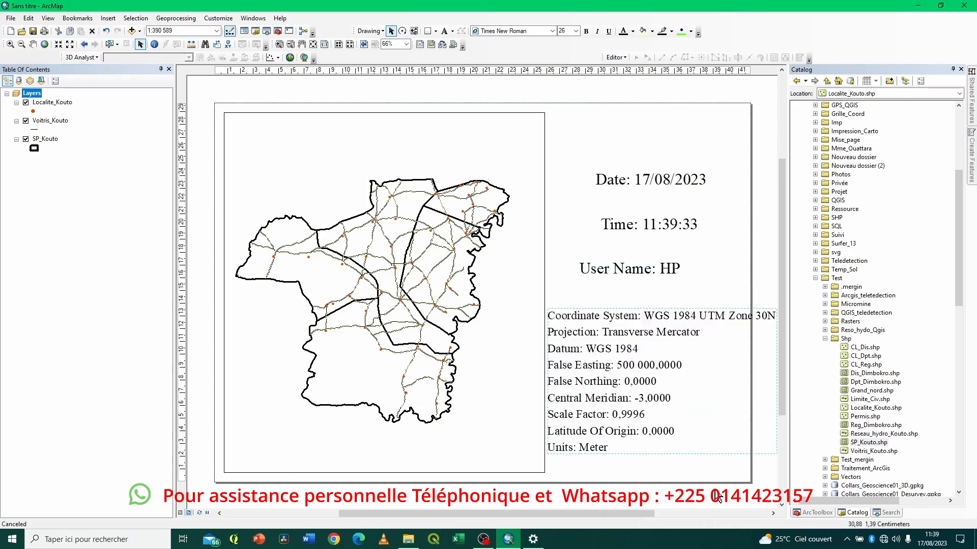
{"action": "left_click_drag", "start_coordinate": [653, 520], "coordinate": [711, 513]}
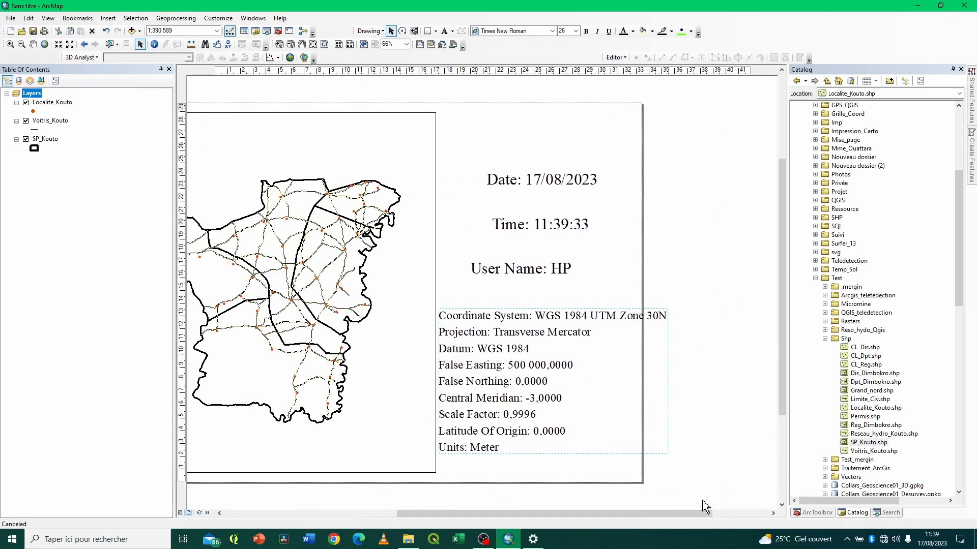